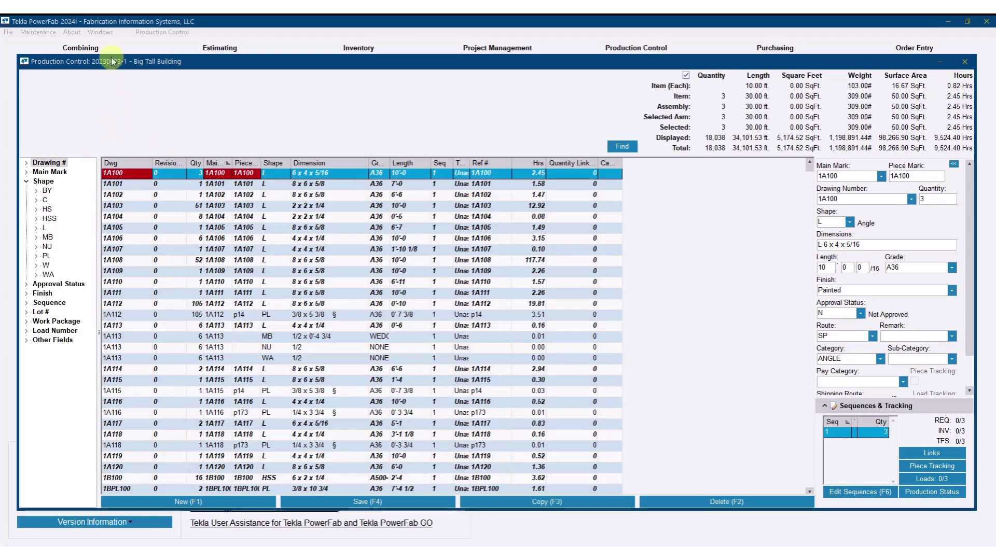
- Start a PFXT export of the Big Tall Building production control job
left_click_drag(154, 68, 148, 87)
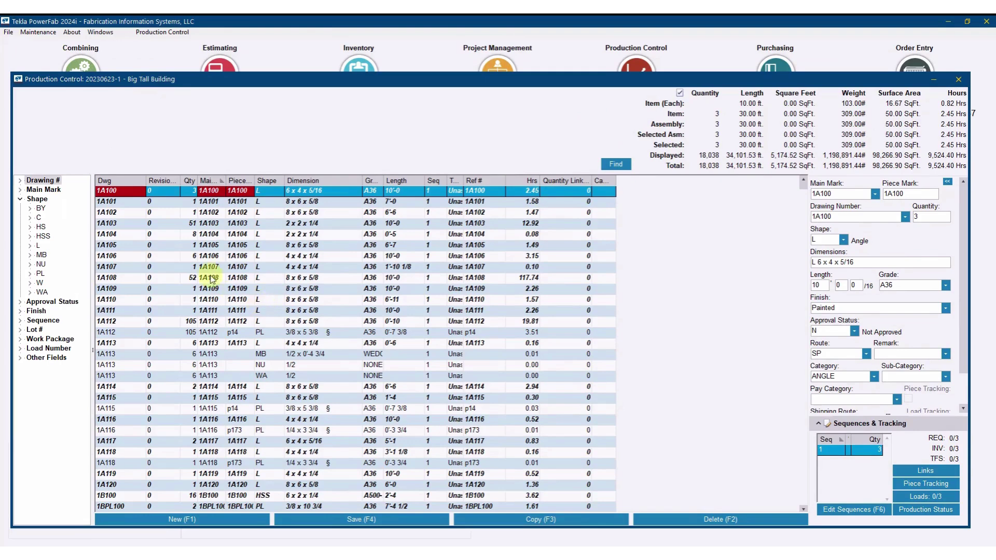
left_click(166, 32)
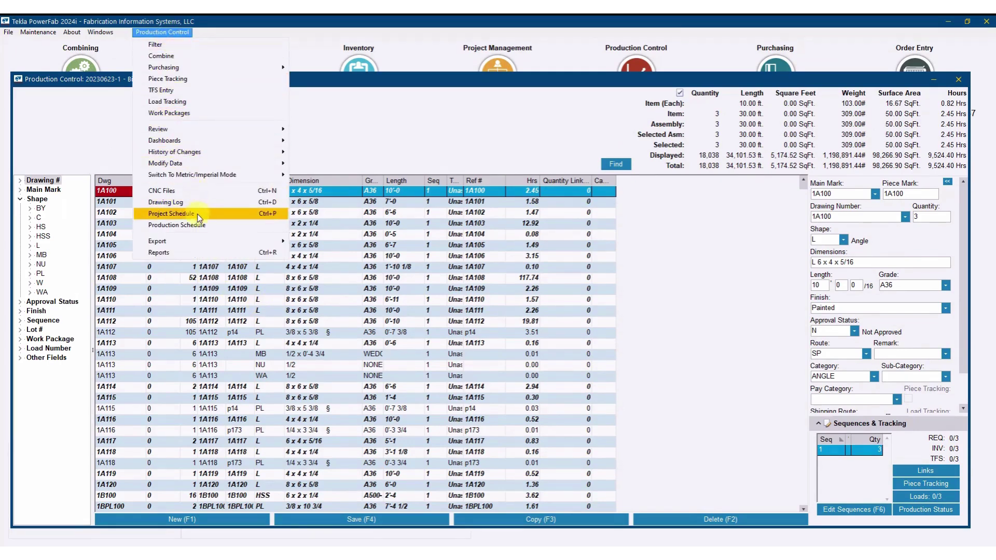
mouse_move(197, 244)
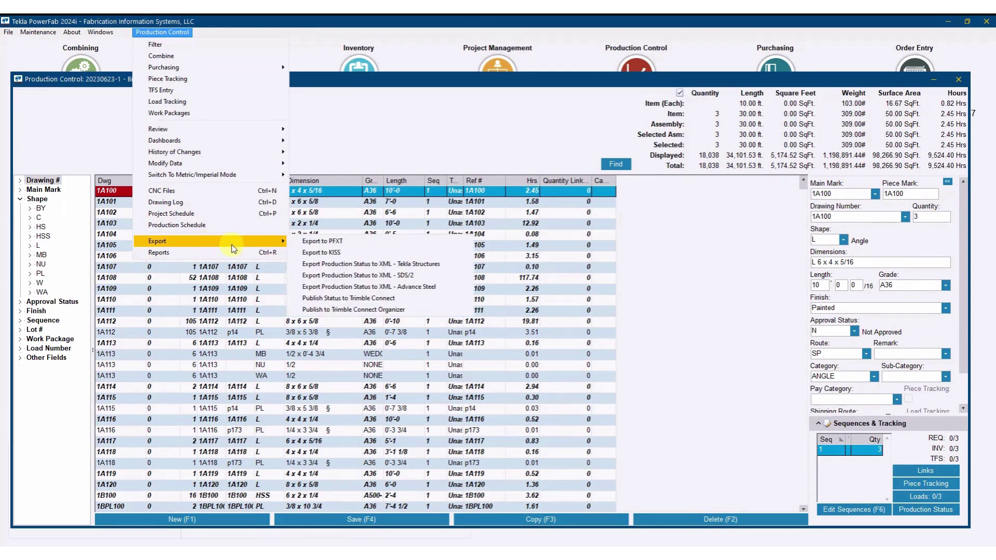
left_click(351, 245)
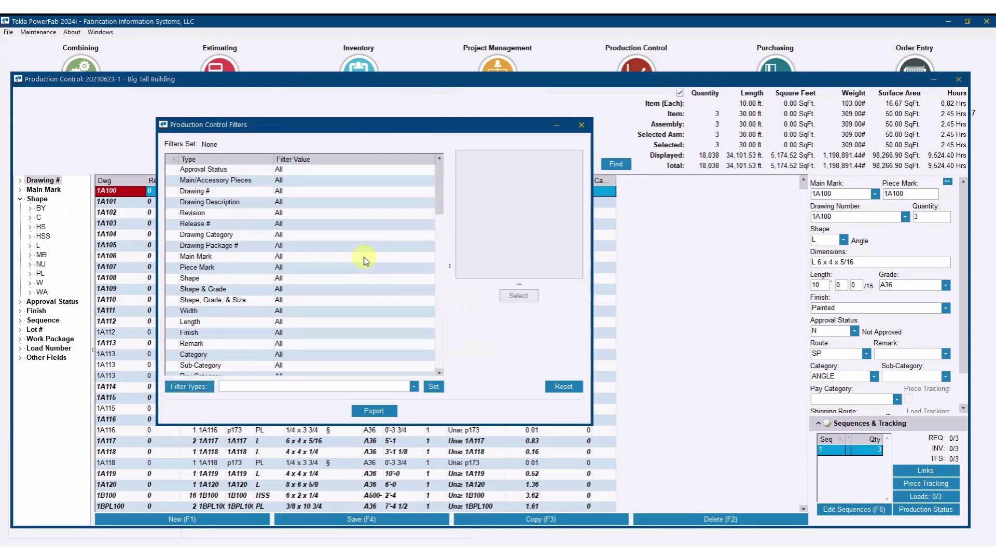
- Filter the export so that only sequence 4 is included
left_click_drag(442, 196, 442, 262)
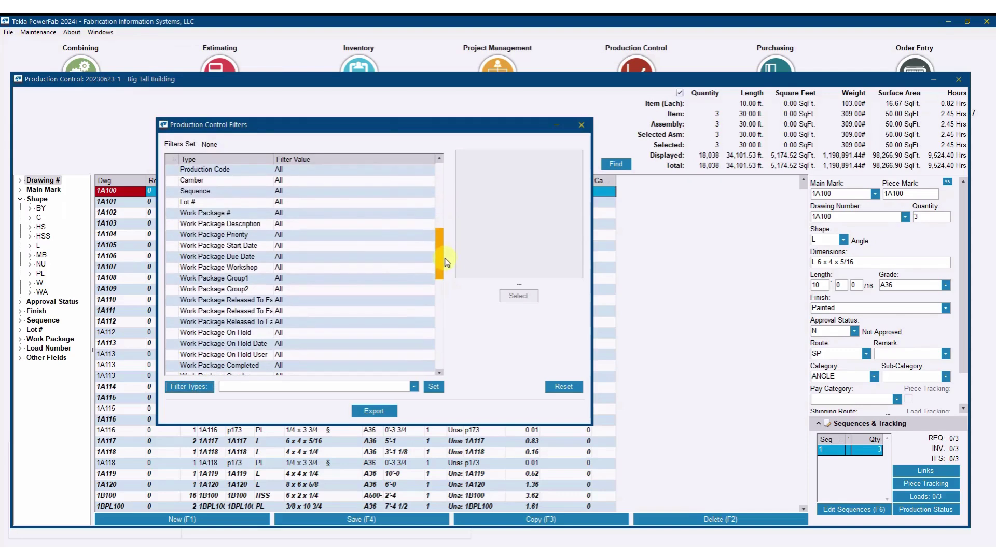
double_click(242, 192)
left_click(503, 309)
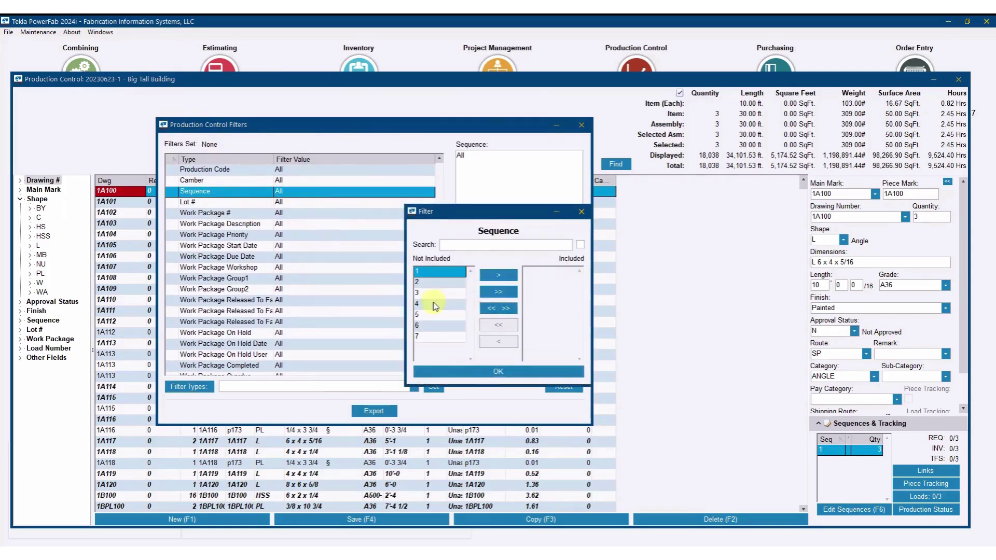
double_click(432, 303)
left_click(501, 372)
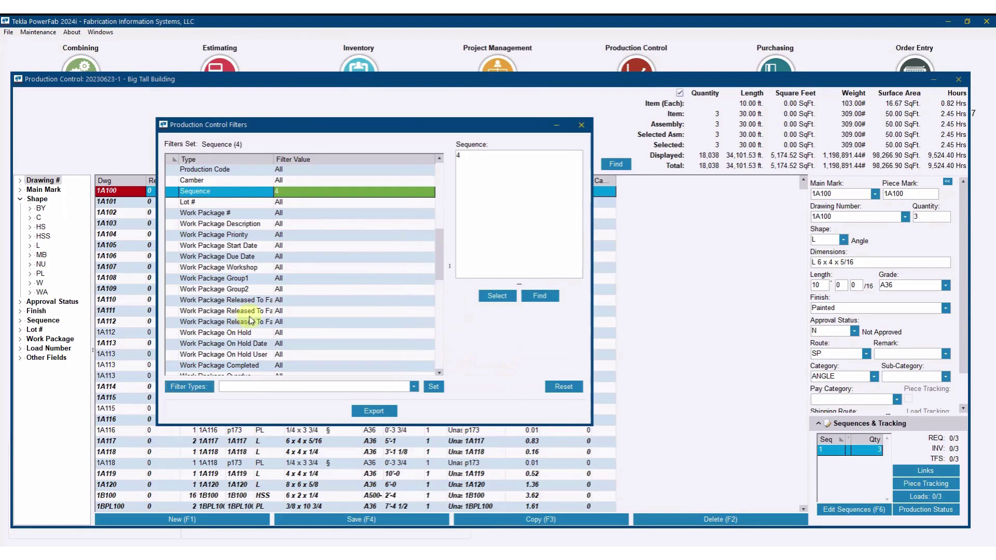
left_click_drag(438, 259, 437, 226)
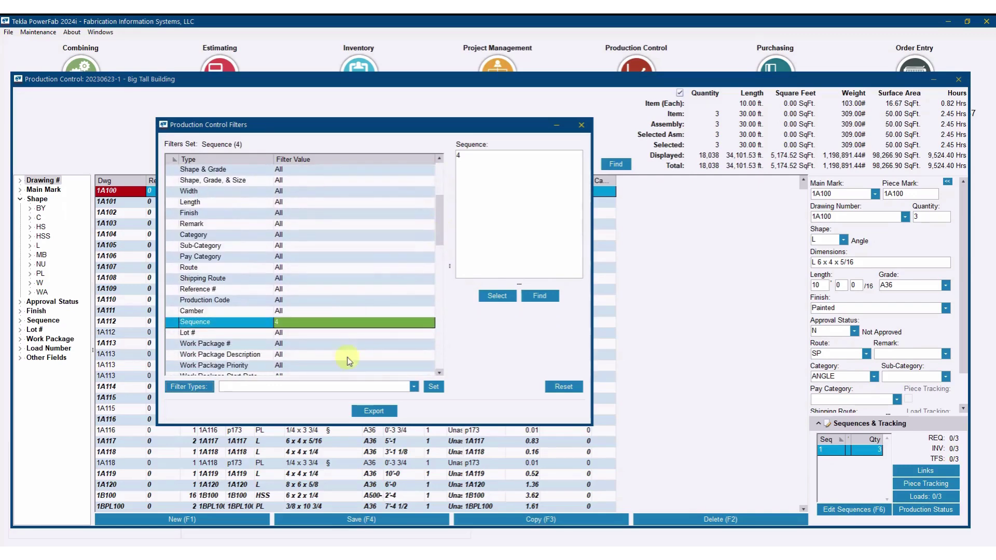
- Export the job with drawings and CNC files included, saving it as 20230623-1.pfxt in the desktop's Subfab folder and replacing the existing file
left_click(373, 411)
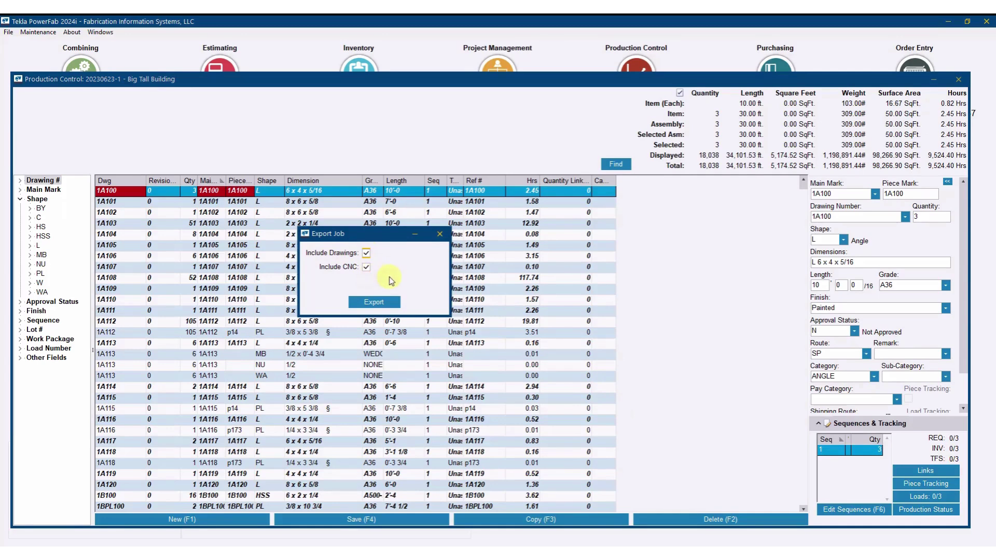
left_click(373, 303)
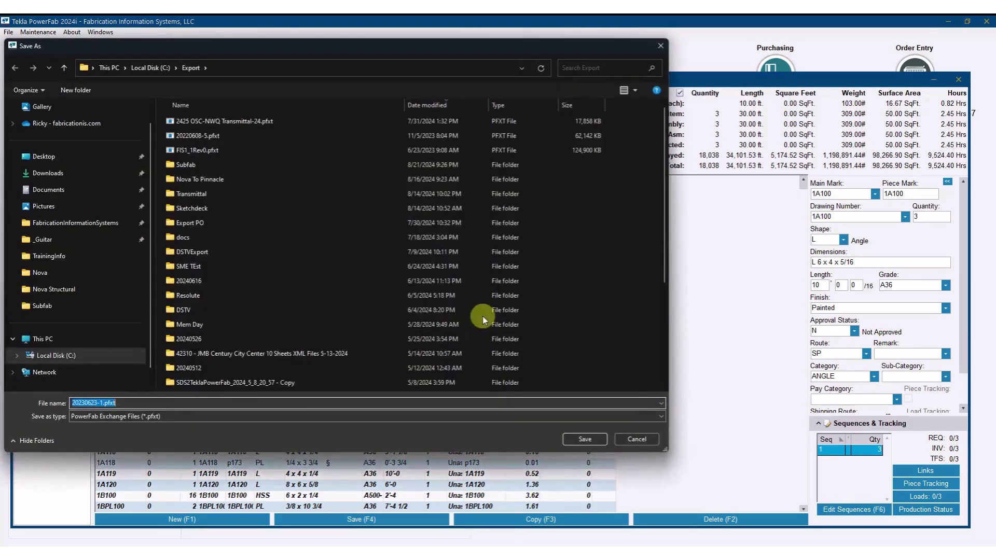
left_click(55, 157)
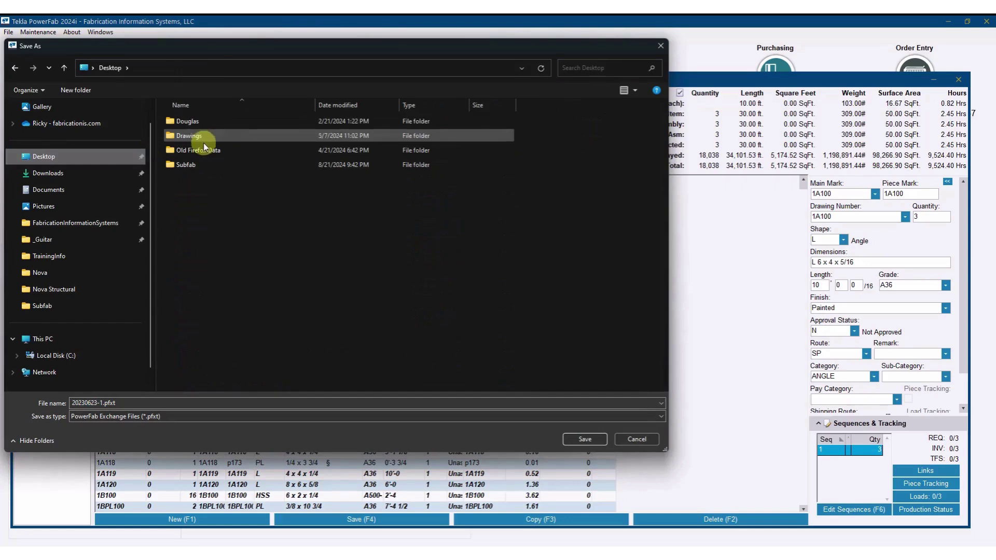
double_click(199, 170)
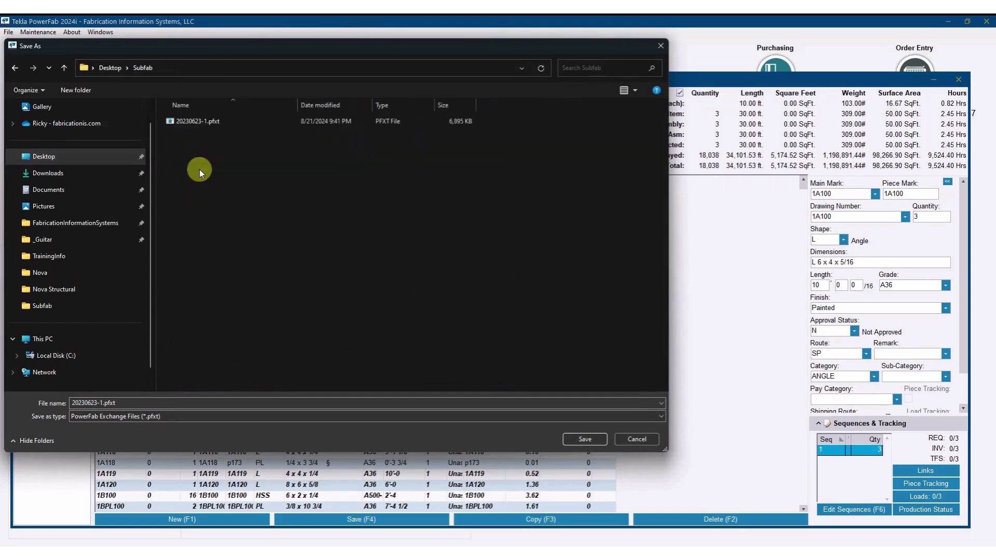
left_click(585, 439)
left_click(516, 292)
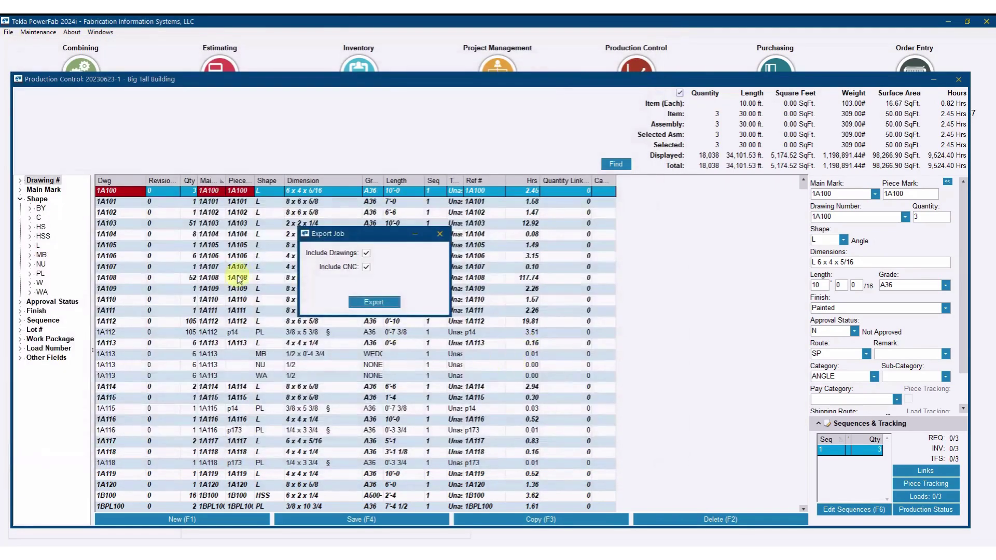
left_click(392, 301)
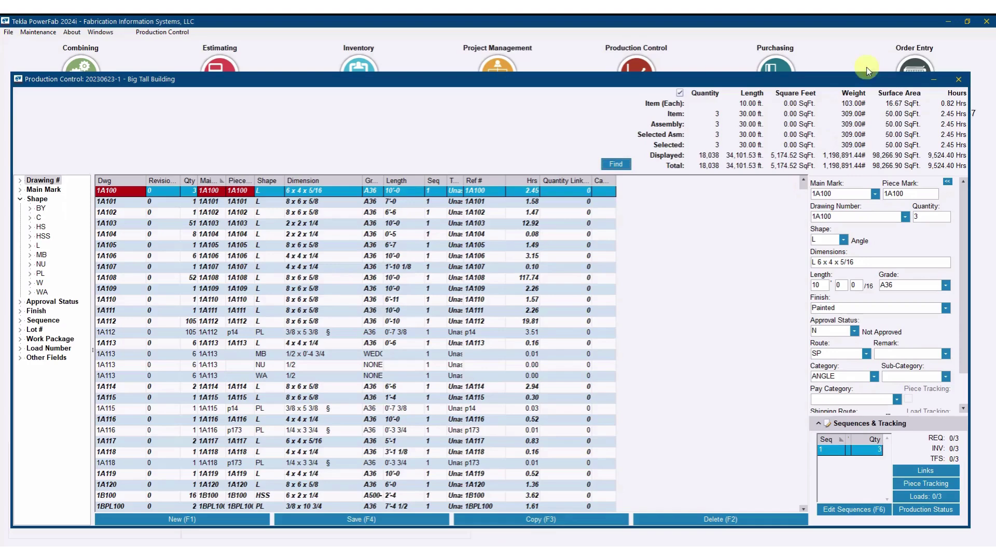
- Switch to the desktop's Subfab folder and delete the old 20230623-1 - Copy.zip
left_click(950, 21)
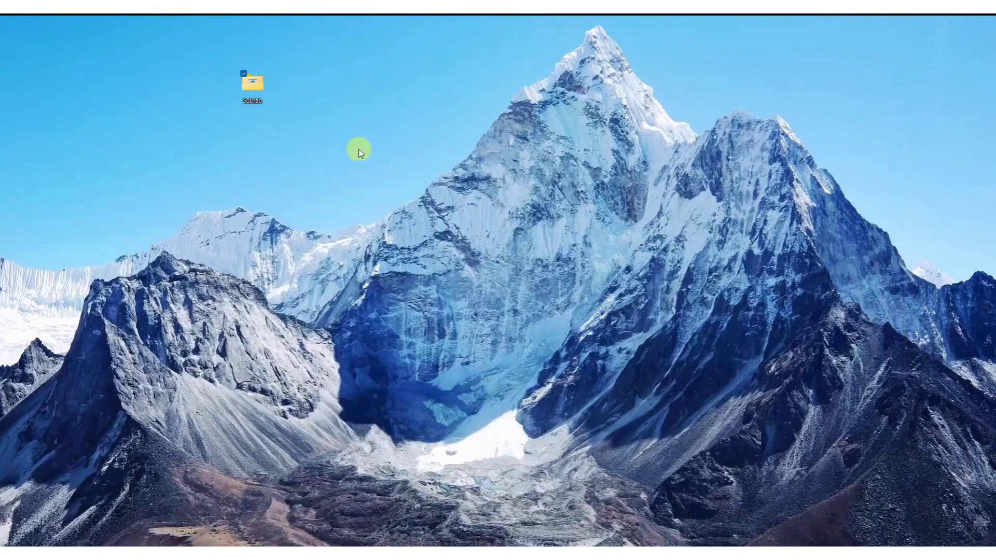
double_click(253, 80)
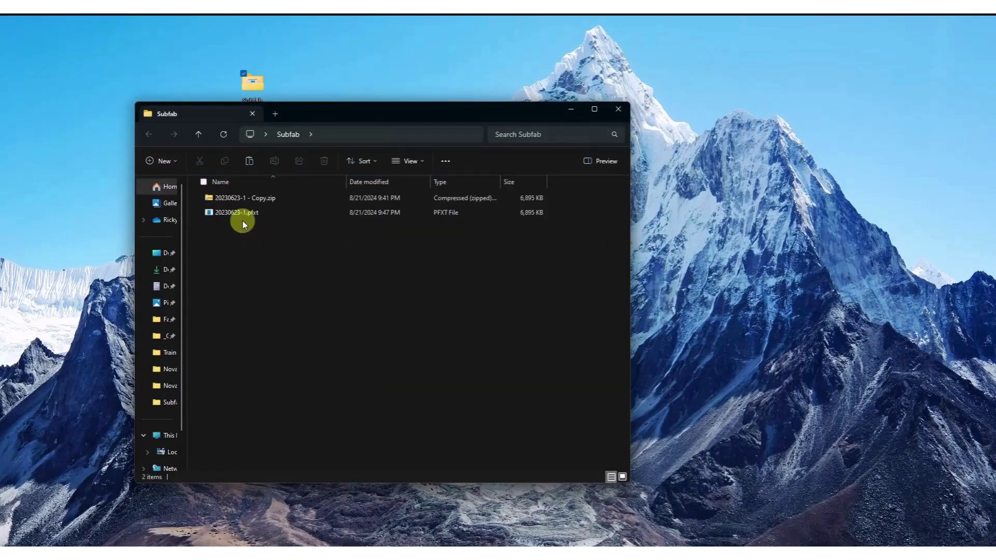
right_click(256, 197)
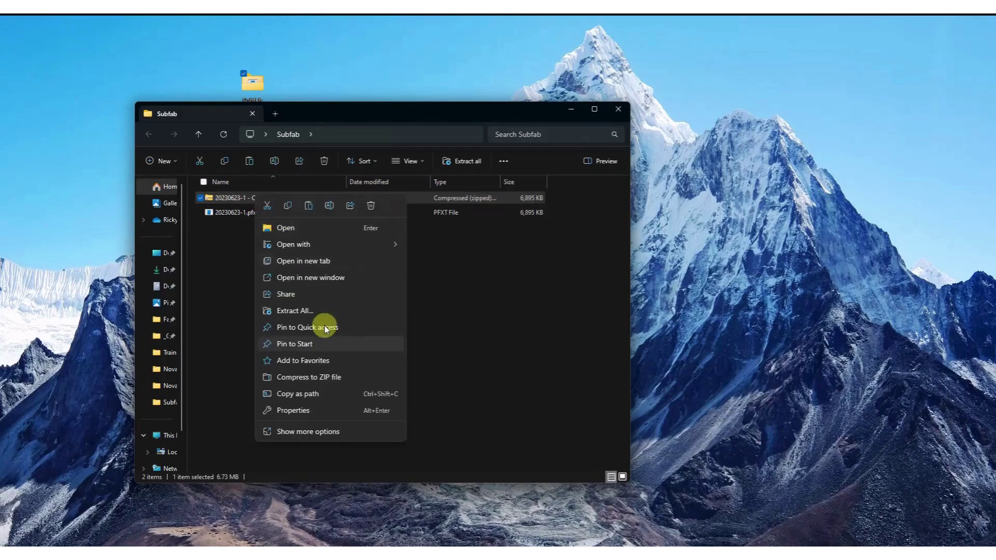
left_click(370, 206)
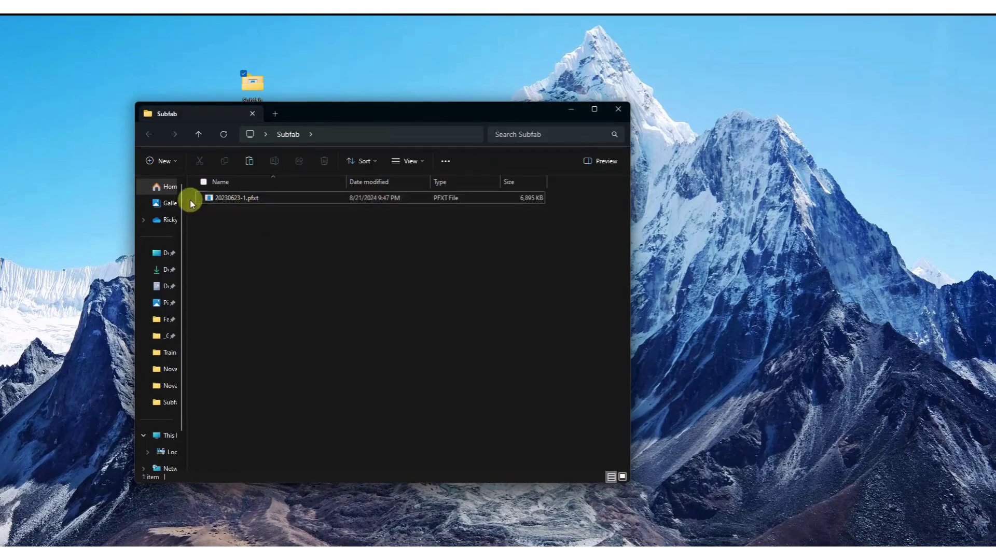
- Duplicate 20230623-1.pfxt within the Subfab folder
left_click(249, 199)
right_click(249, 198)
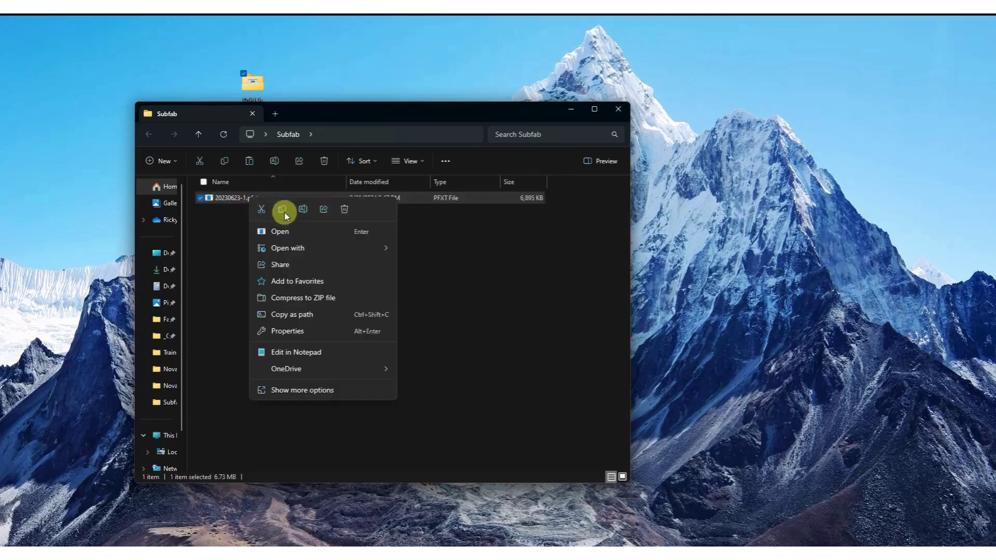
left_click(286, 211)
right_click(254, 237)
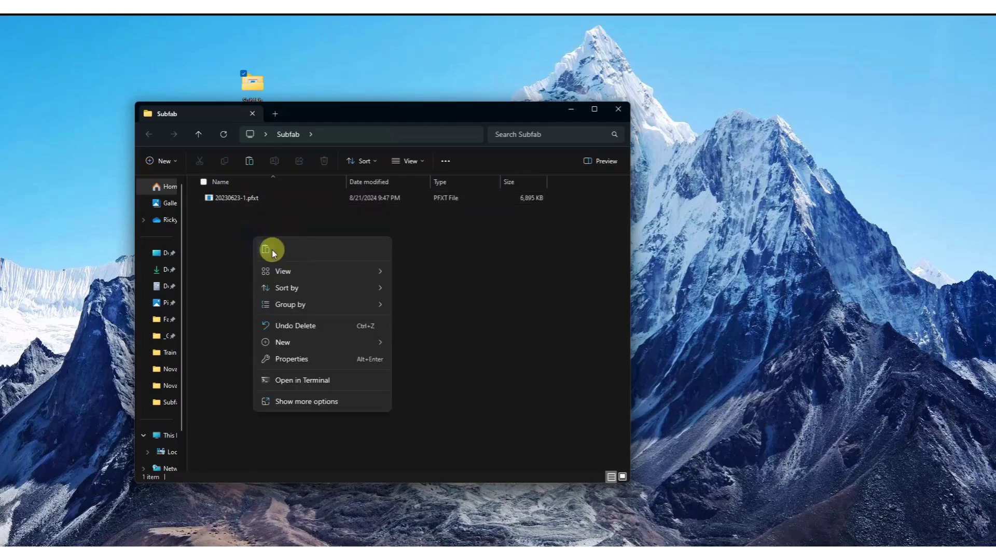
left_click(271, 250)
- Change the copied file's extension to zip, making it 20230623-1 - Copy.zip, and accept the extension change
left_click(265, 199)
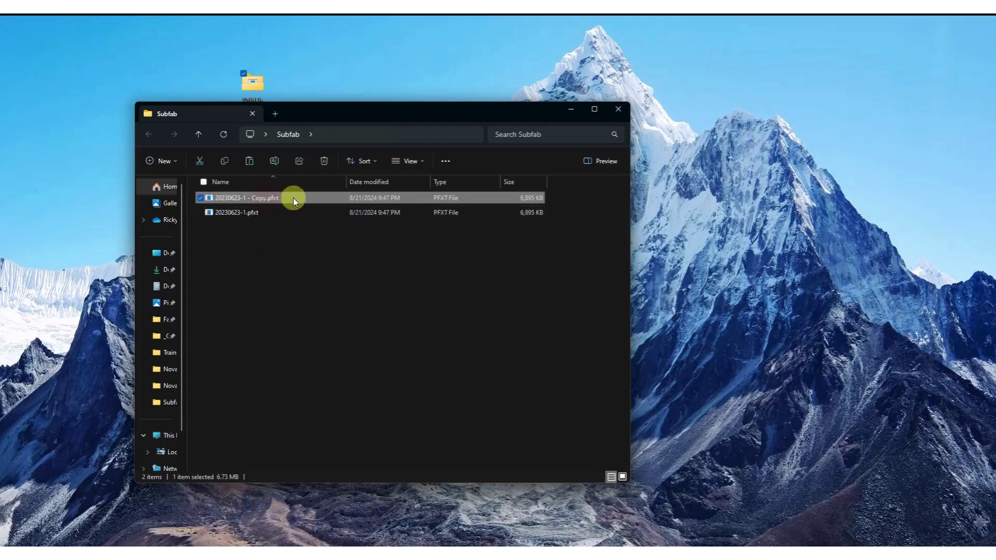
key("BackSpace")
key("BackSpace")
key("BackSpace")
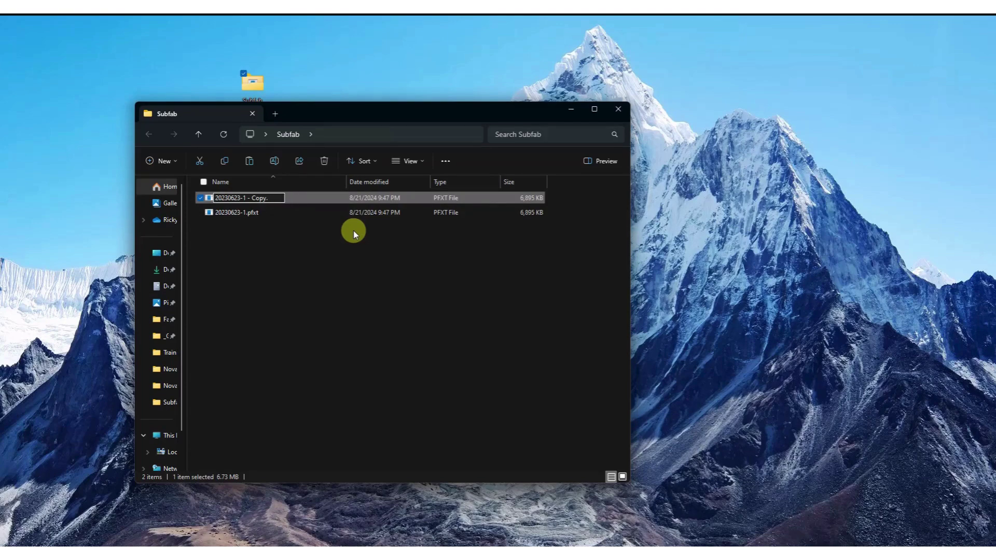
type("zip")
key("Return")
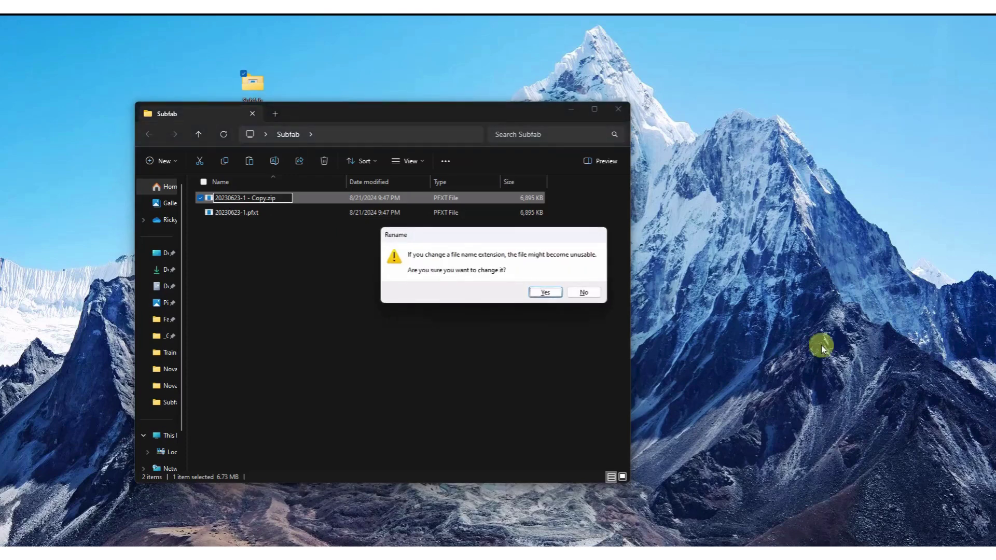
left_click(545, 292)
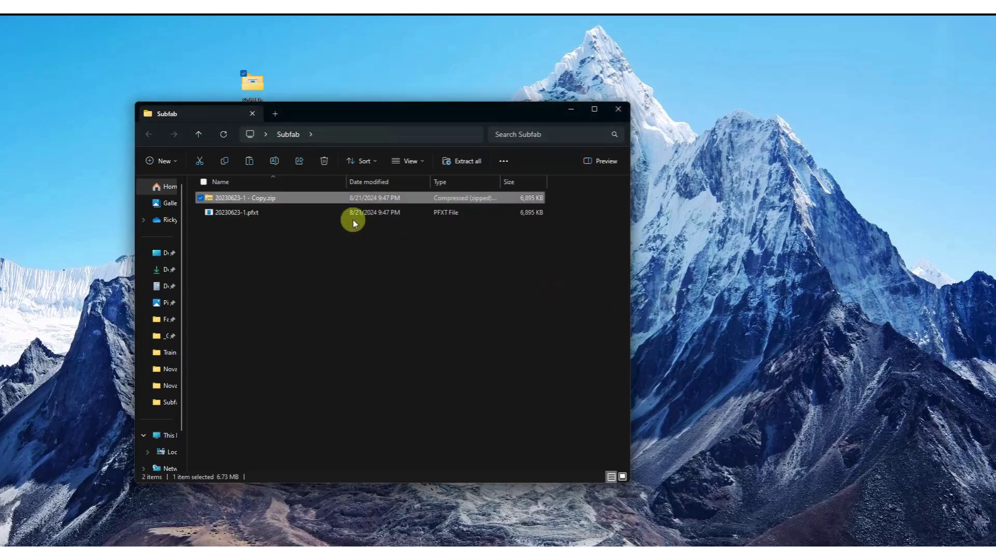
- Examine the zip copy's contents, including the assembly drawings inside the Drawings folder and the files in the CNC folder
double_click(311, 205)
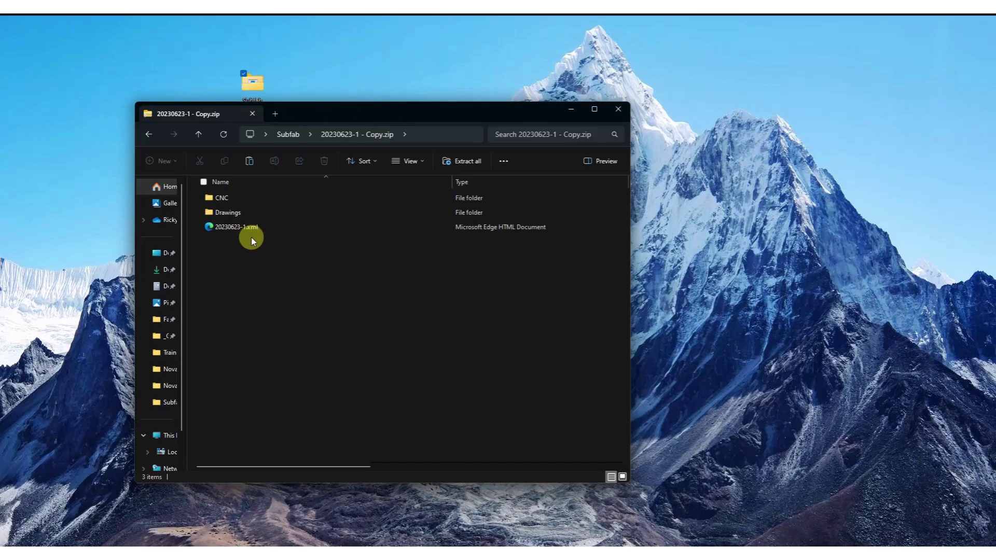
double_click(223, 211)
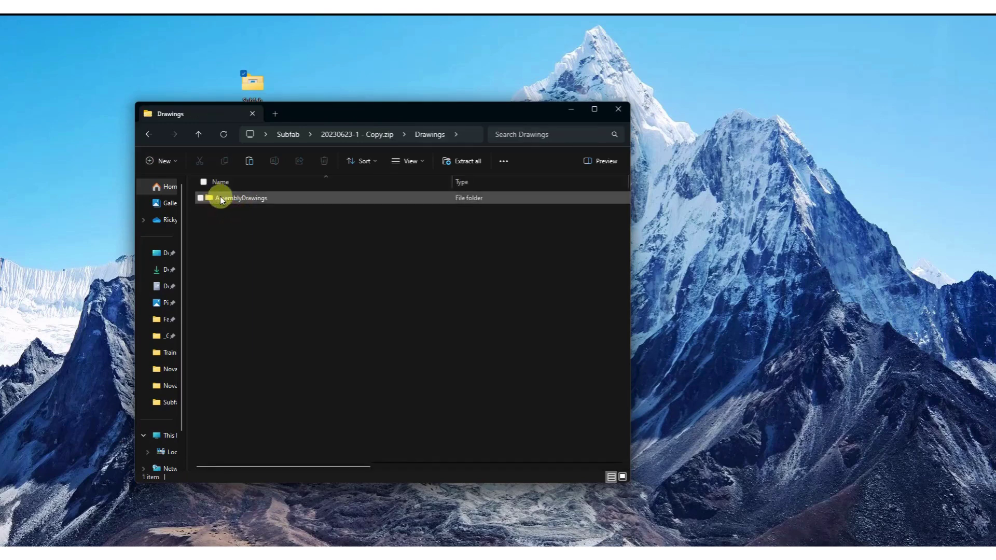
double_click(257, 200)
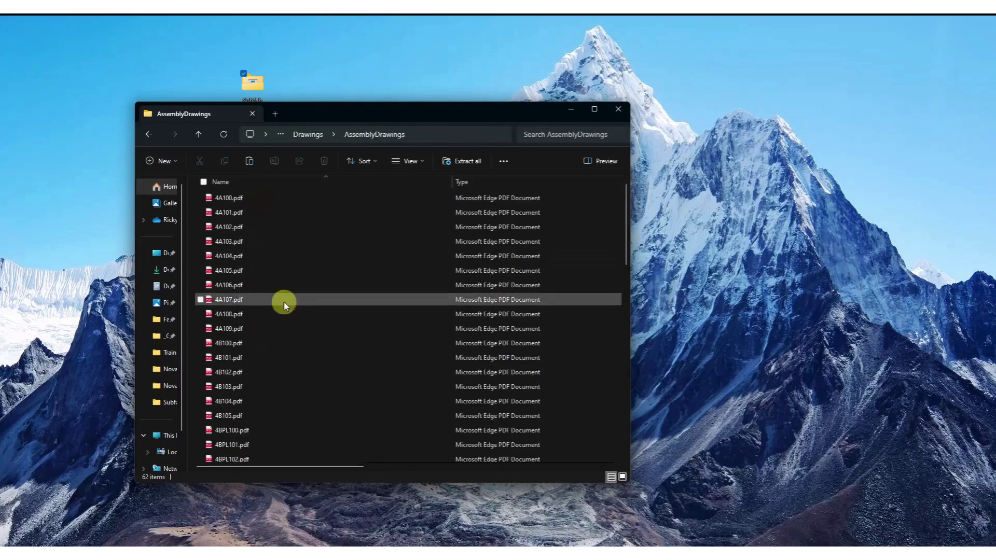
left_click(196, 139)
left_click(198, 136)
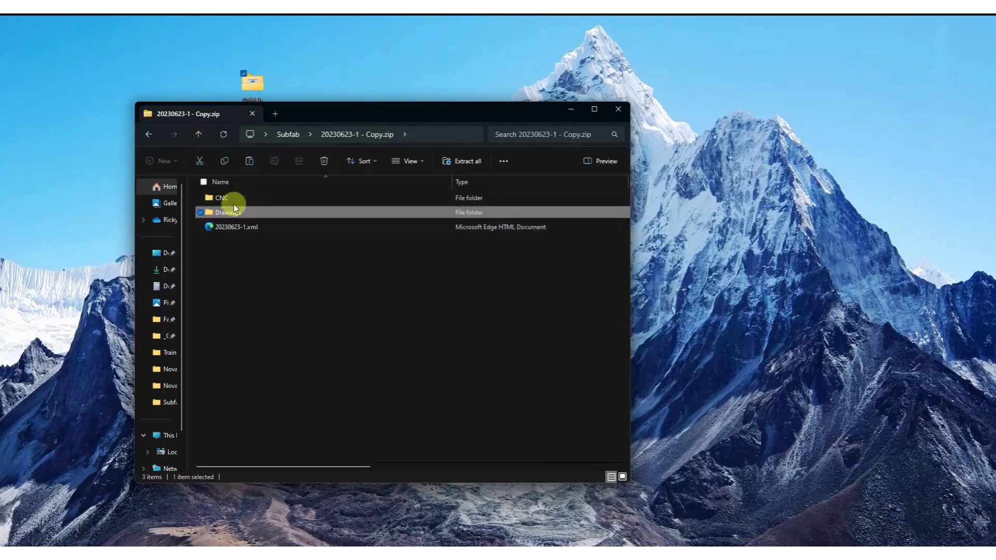
double_click(232, 199)
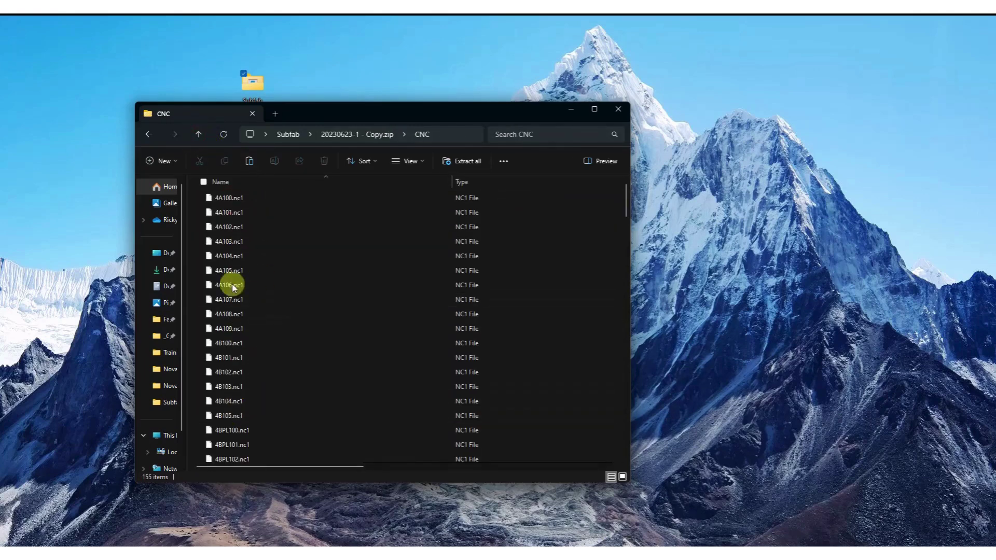
left_click(199, 136)
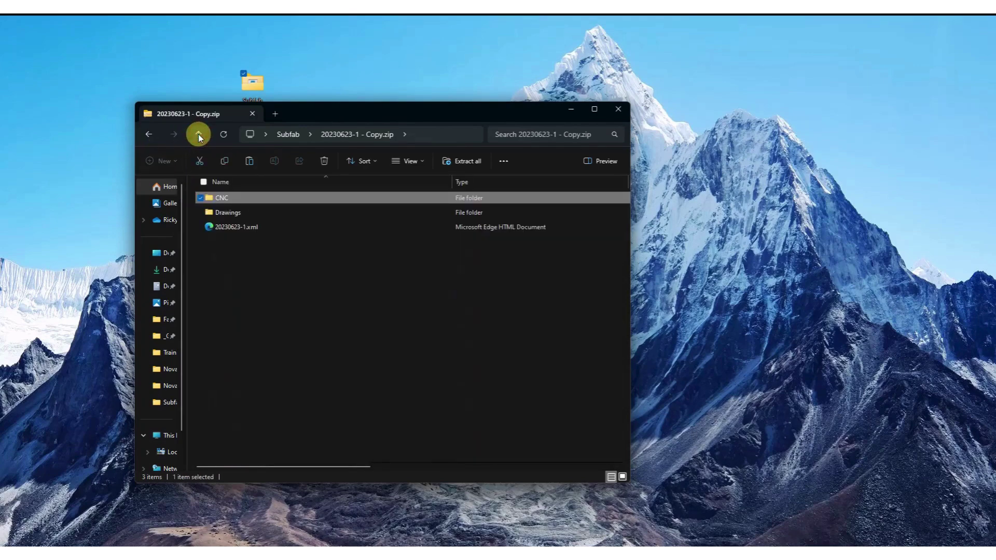
- Return to the Subfab folder and delete 20230623-1 - Copy.zip, keeping only the PFXT file
left_click(199, 134)
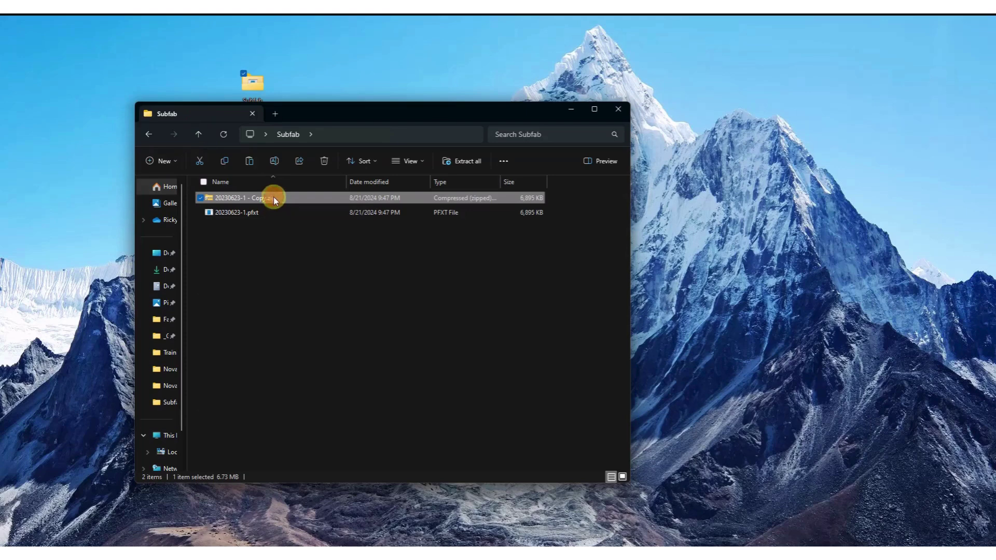
right_click(325, 202)
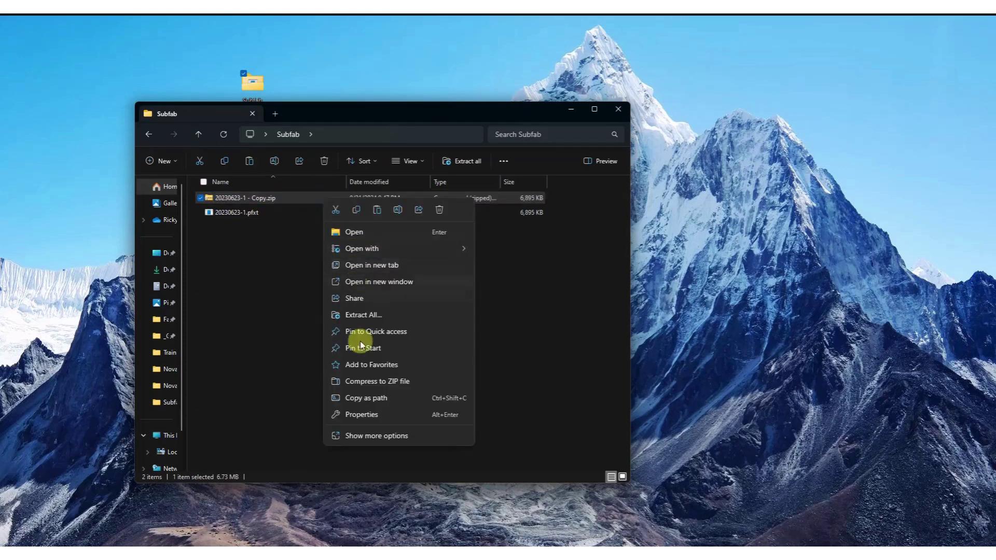
left_click(440, 210)
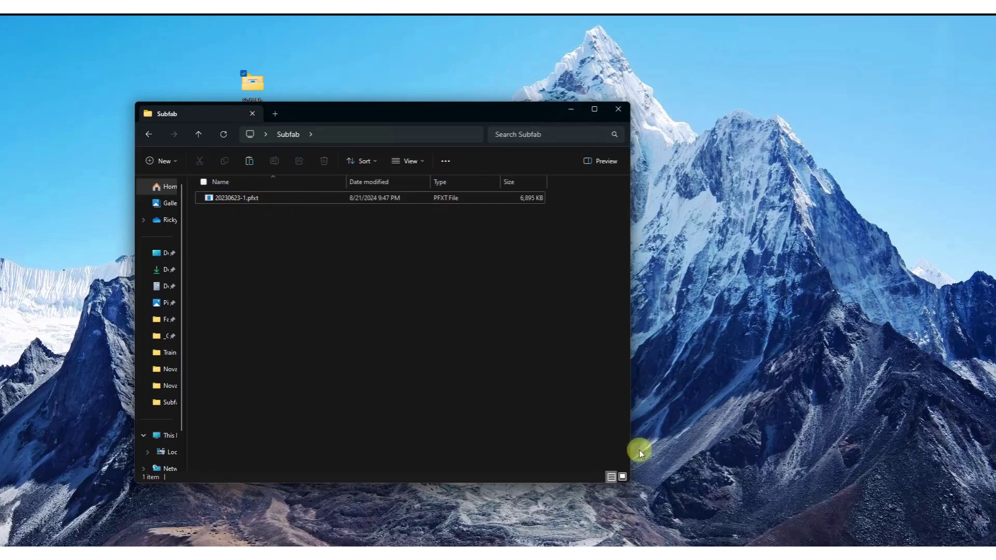
- Switch back to Tekla PowerFab and close the Big Tall Building production control job
left_click(702, 553)
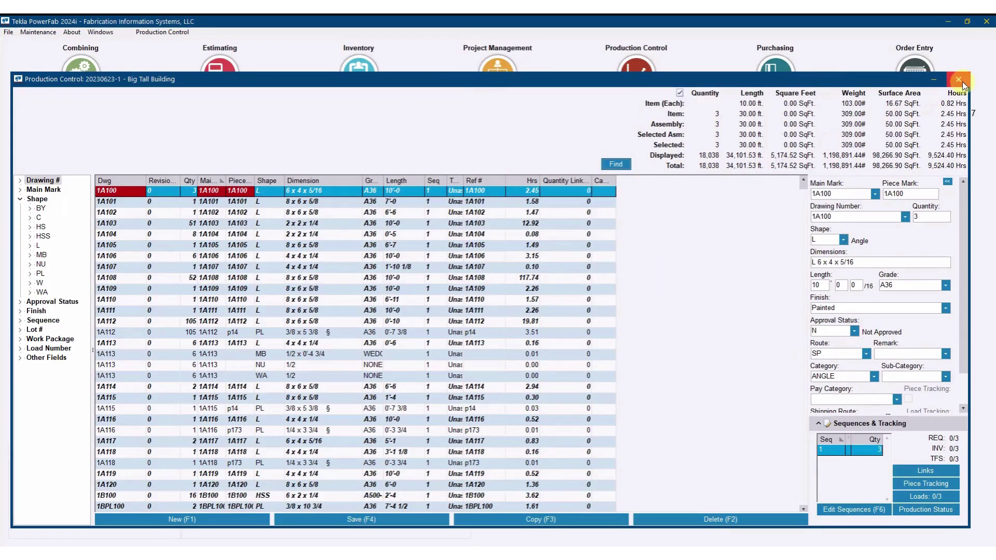
left_click(961, 80)
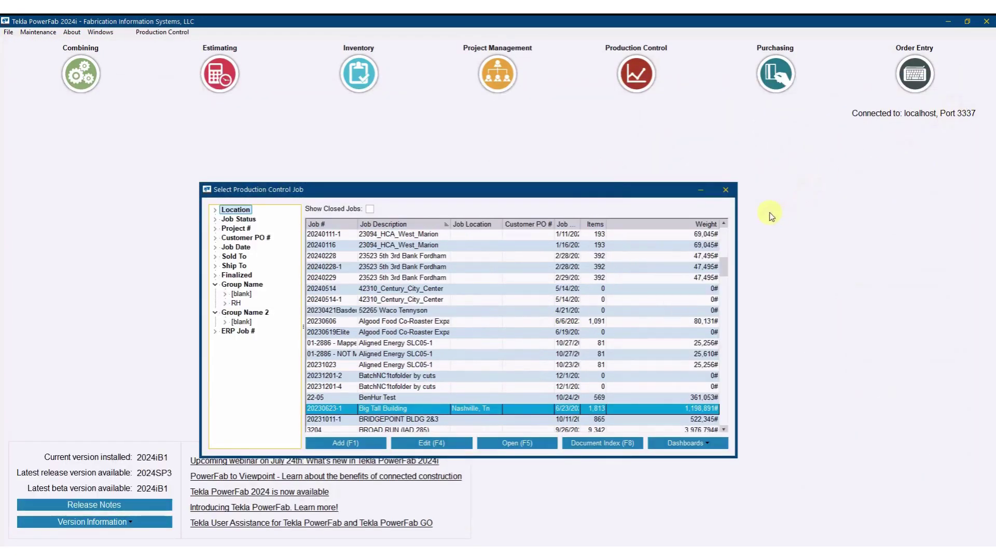
- Start a production control PowerFab eXchange import using the file 20230623-1.pfxt from the Subfab folder
left_click(726, 189)
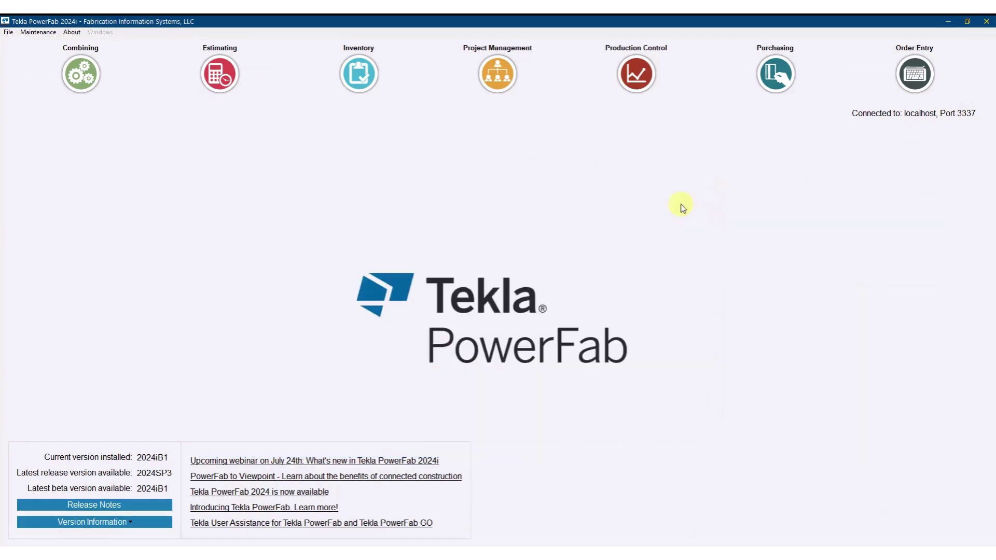
left_click(8, 32)
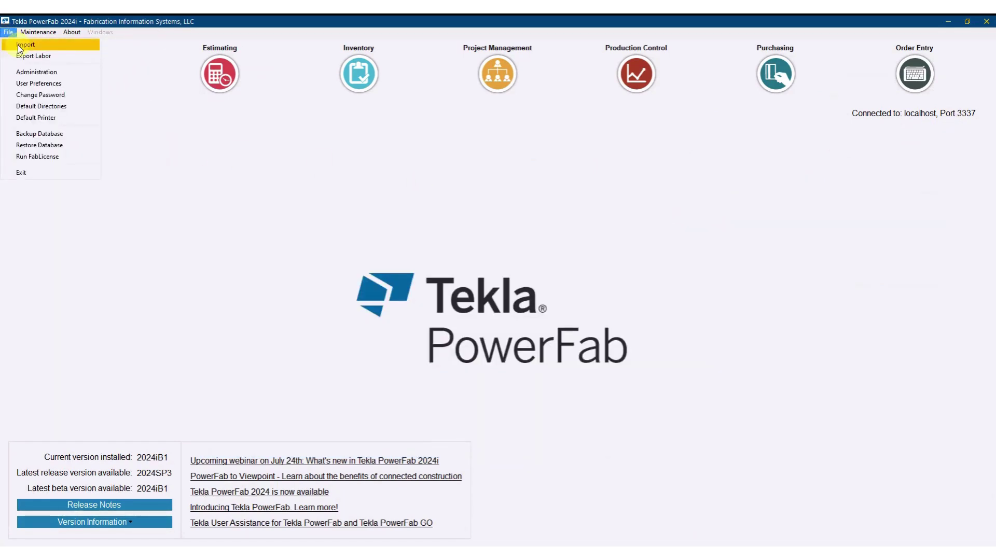
left_click(18, 45)
left_click(158, 208)
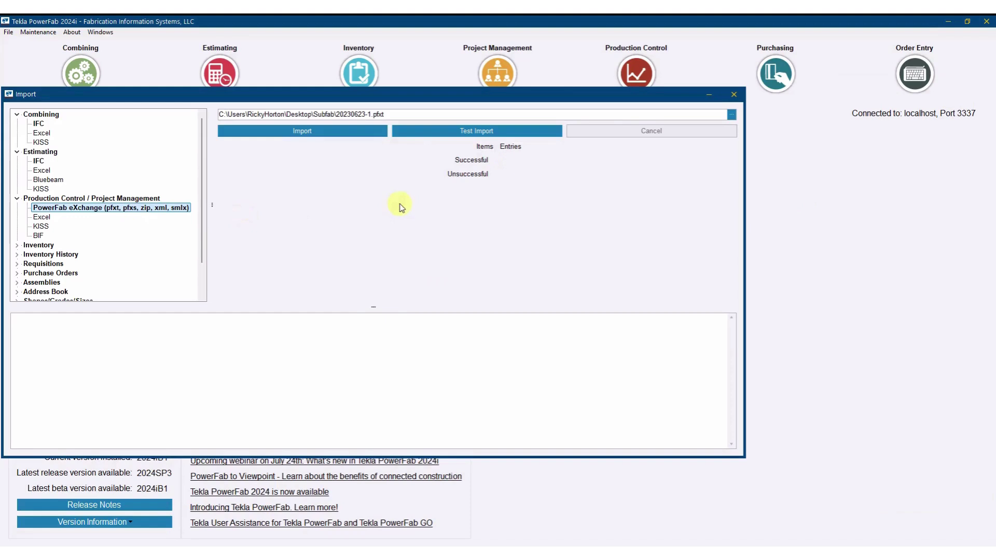
left_click(731, 114)
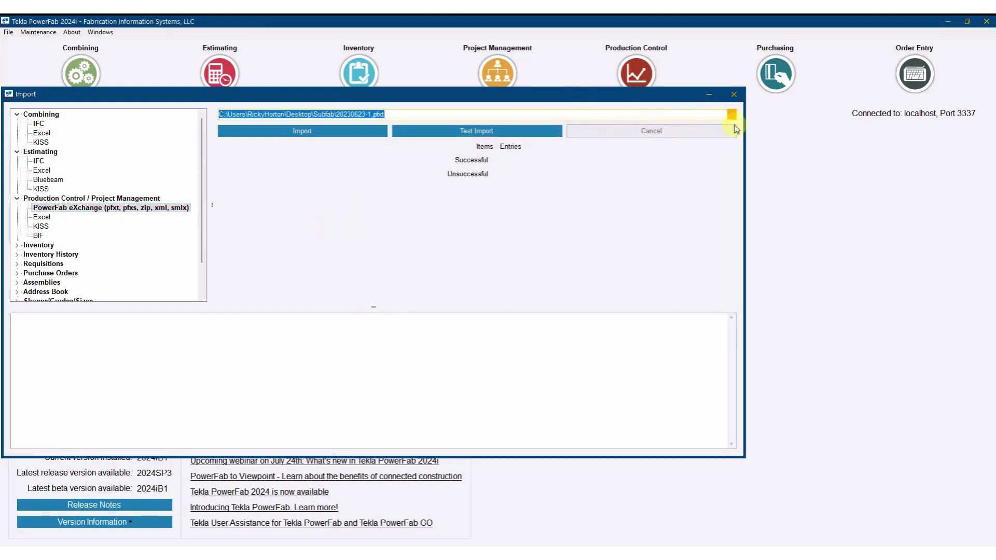
double_click(218, 124)
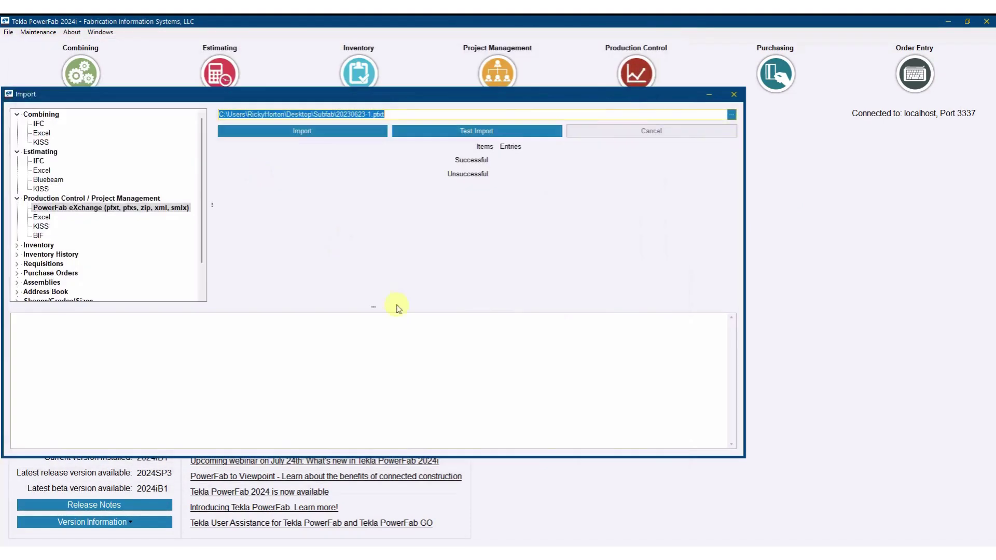
left_click(312, 131)
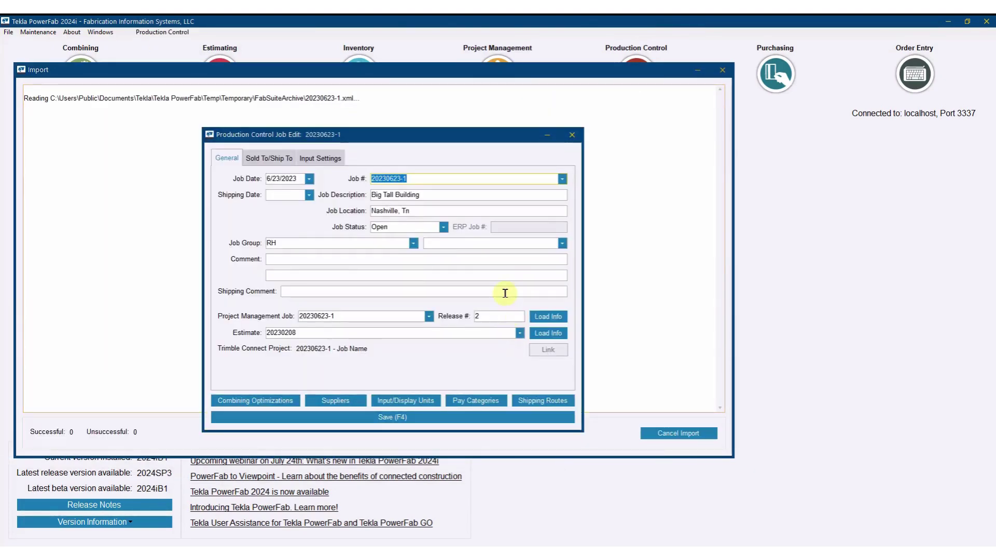
- Save the import as new job 20240821 and agree to add a project management job with the same number
type("2024")
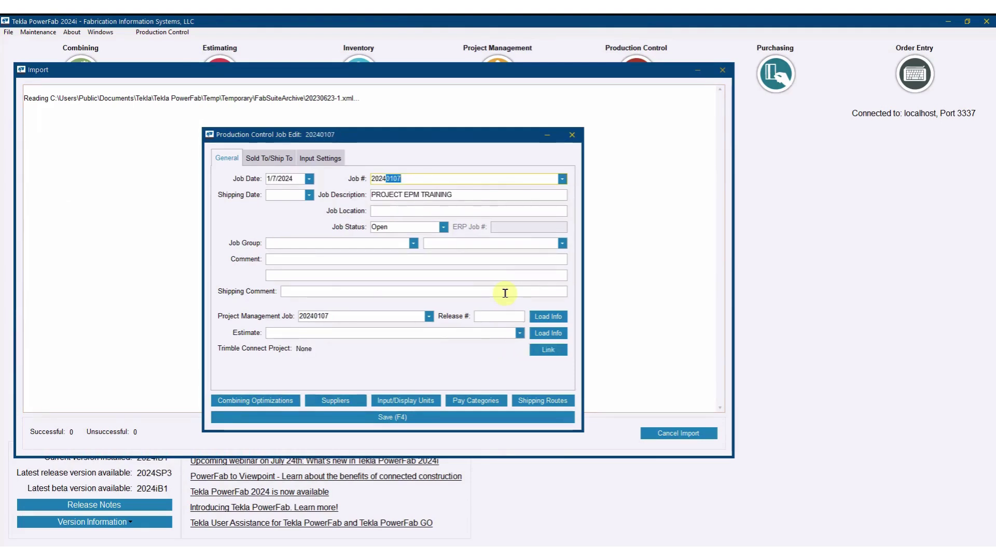
type("0821")
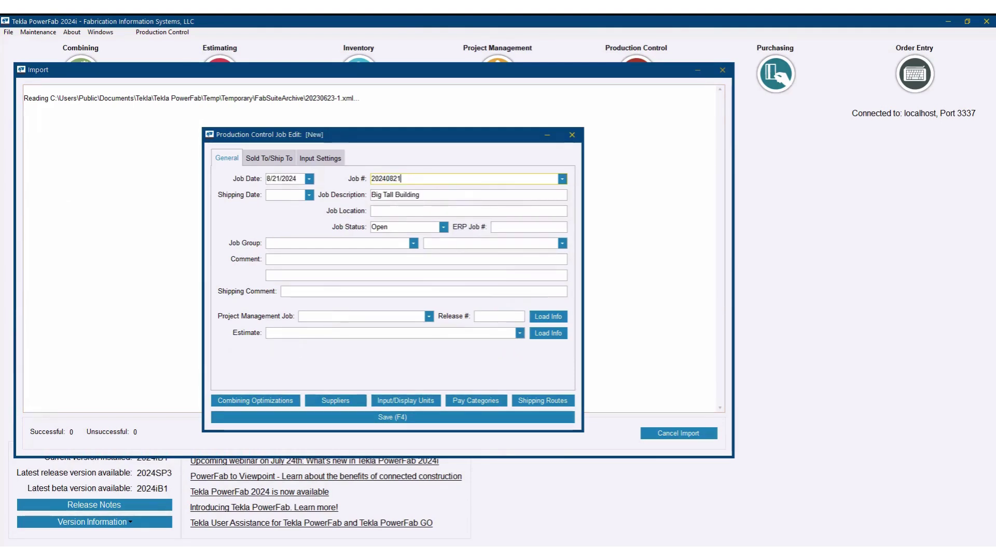
left_click(400, 418)
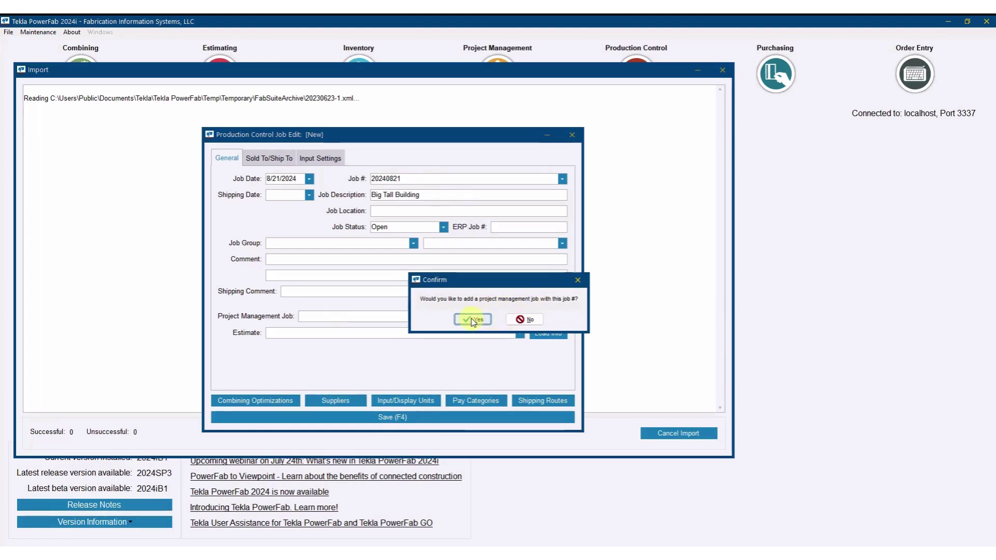
left_click(473, 320)
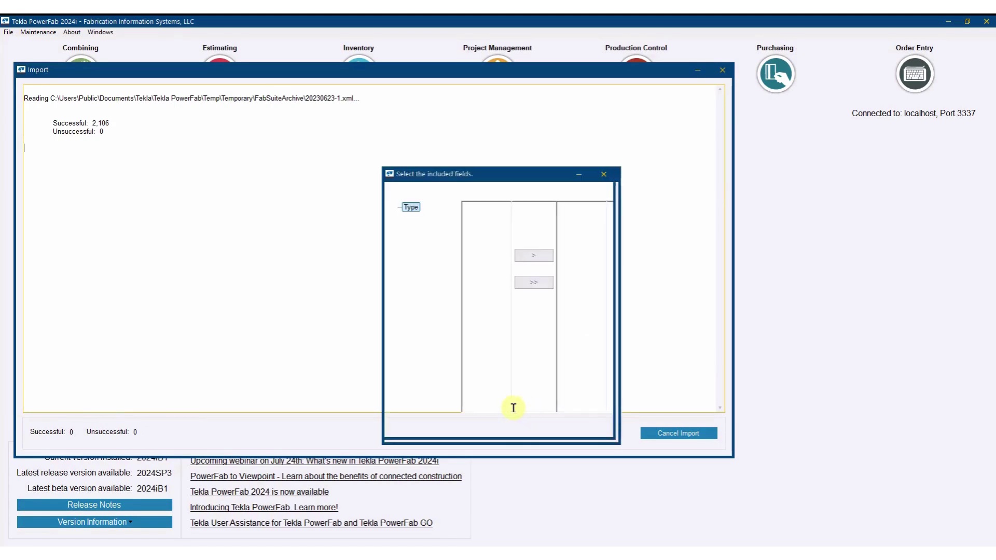
- Complete the import by accepting the included fields and change summary and using the current job for all CNC files, then close the import report and log
left_click(522, 429)
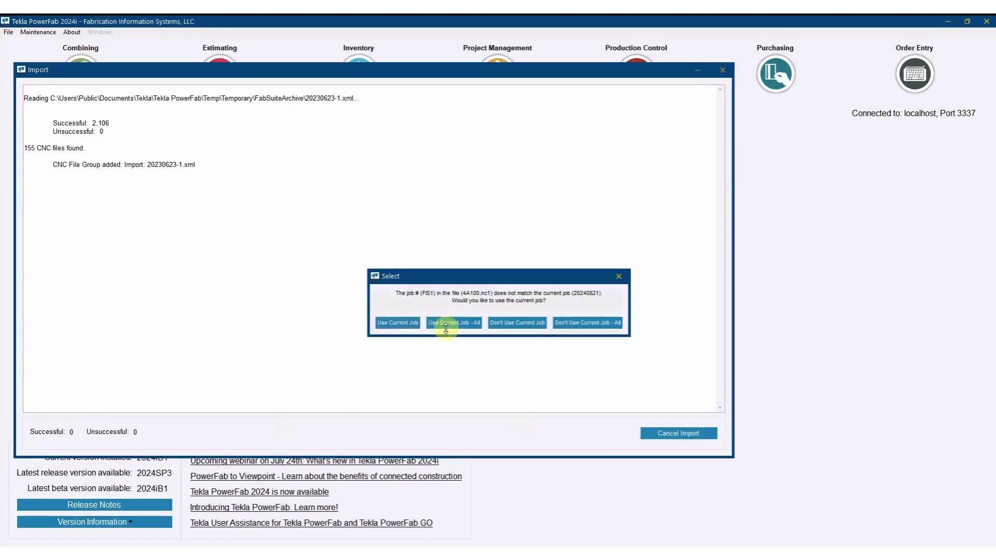
left_click(442, 323)
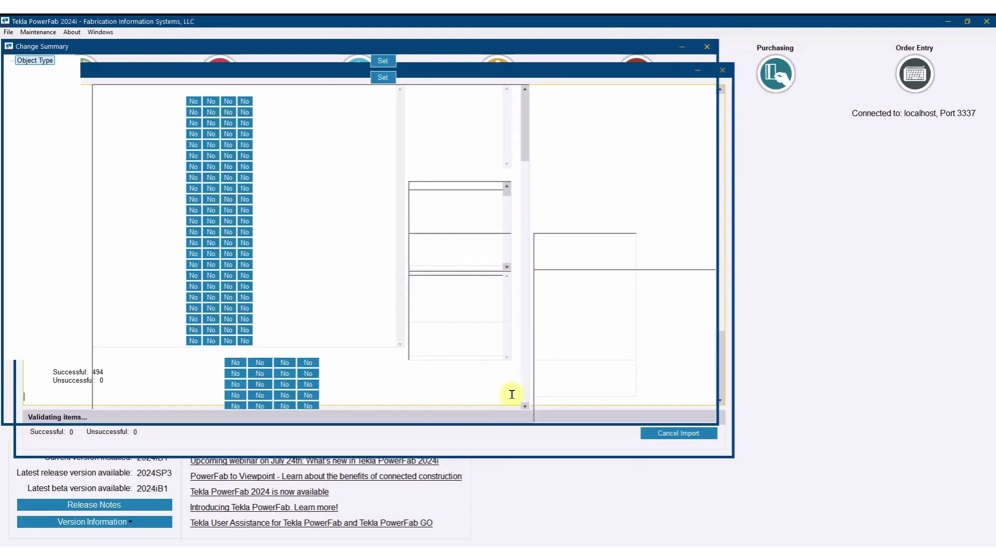
left_click(519, 420)
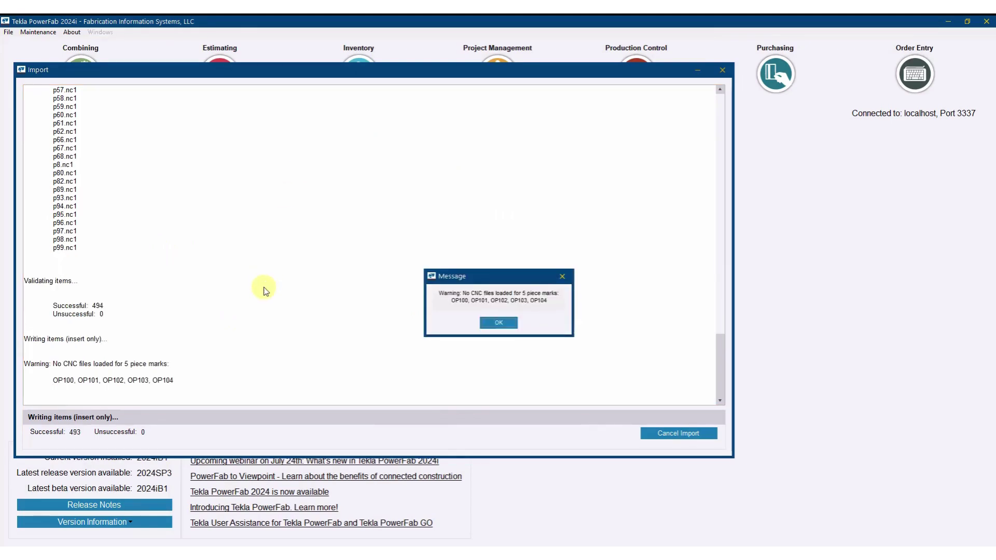
left_click(506, 325)
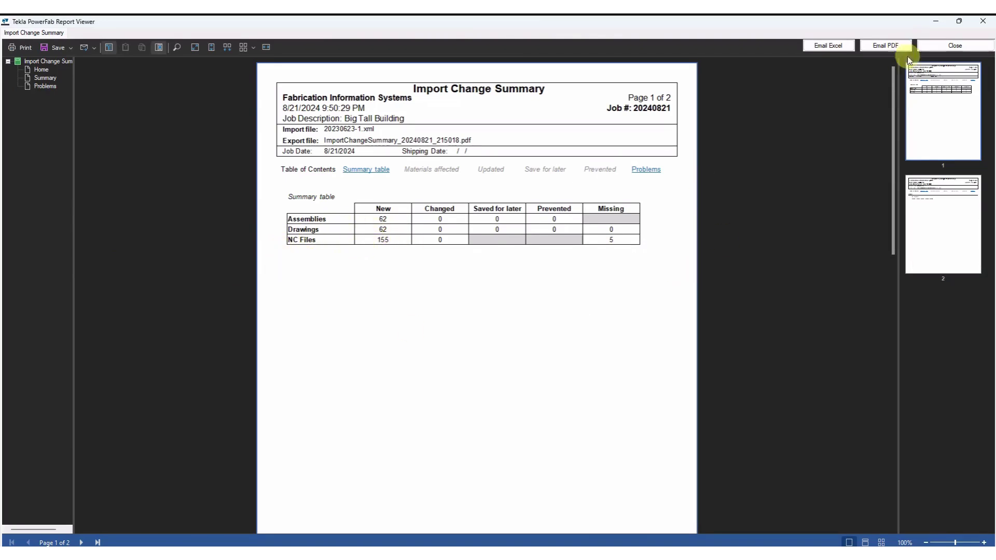
left_click(950, 46)
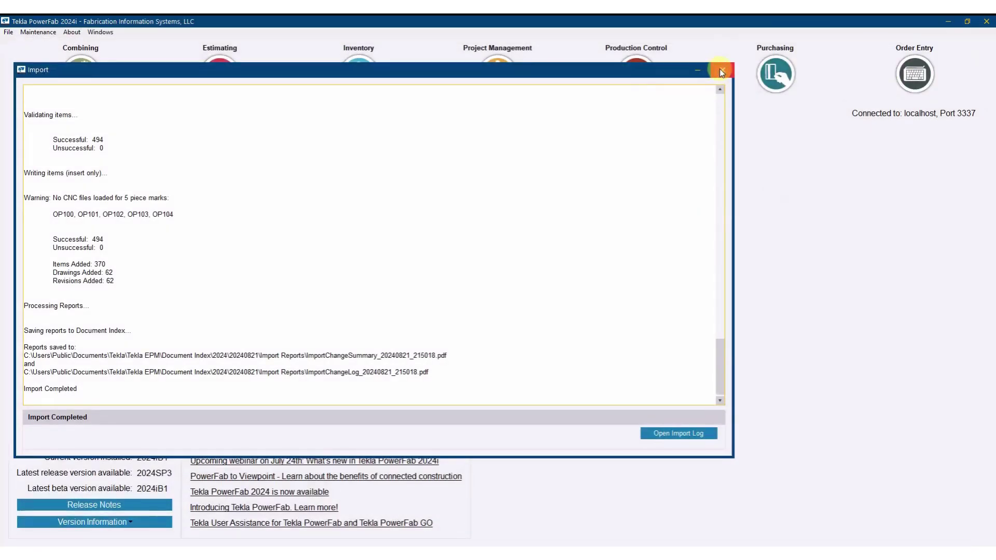
left_click(722, 71)
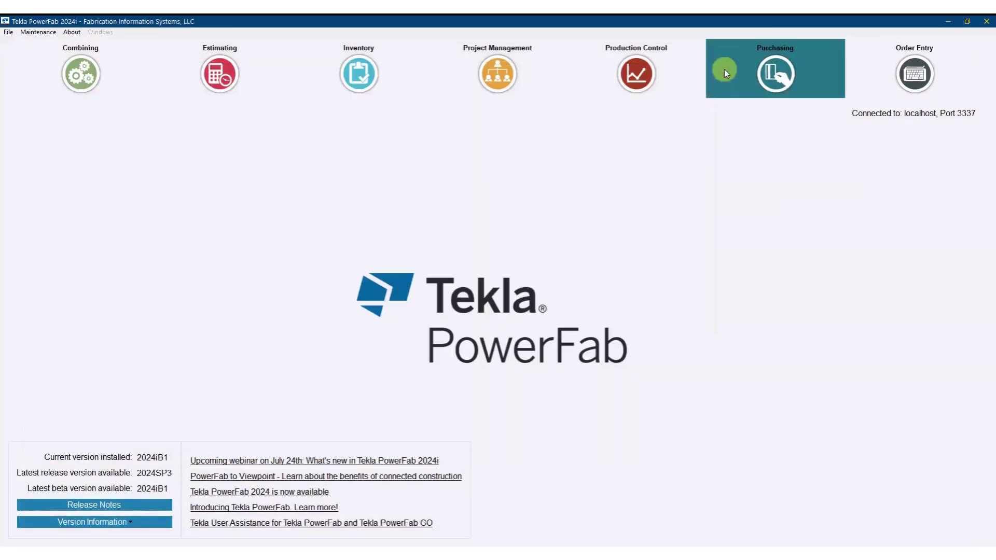
- Open the imported Big Tall Building job 20240821 in Production Control and look over its item list
left_click(638, 74)
left_click(393, 429)
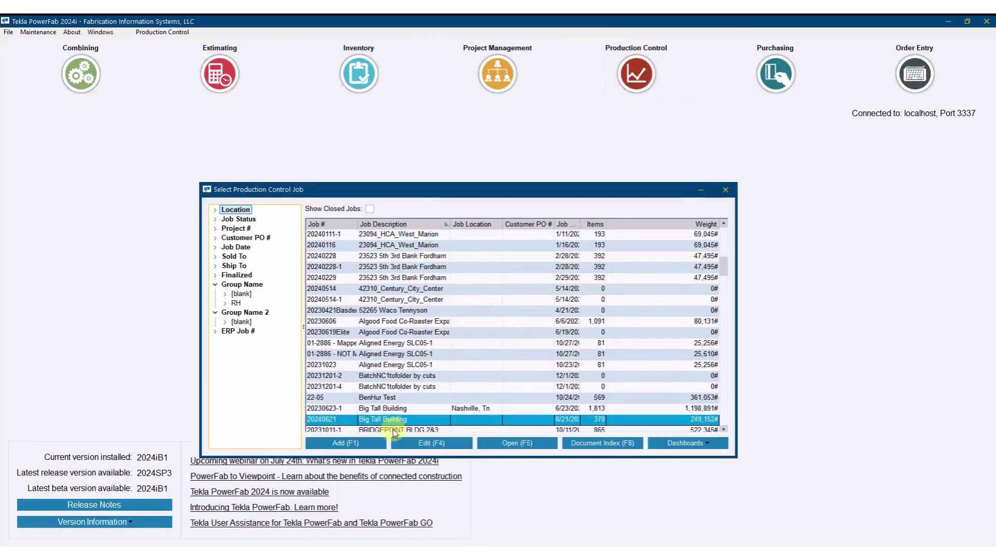
double_click(394, 423)
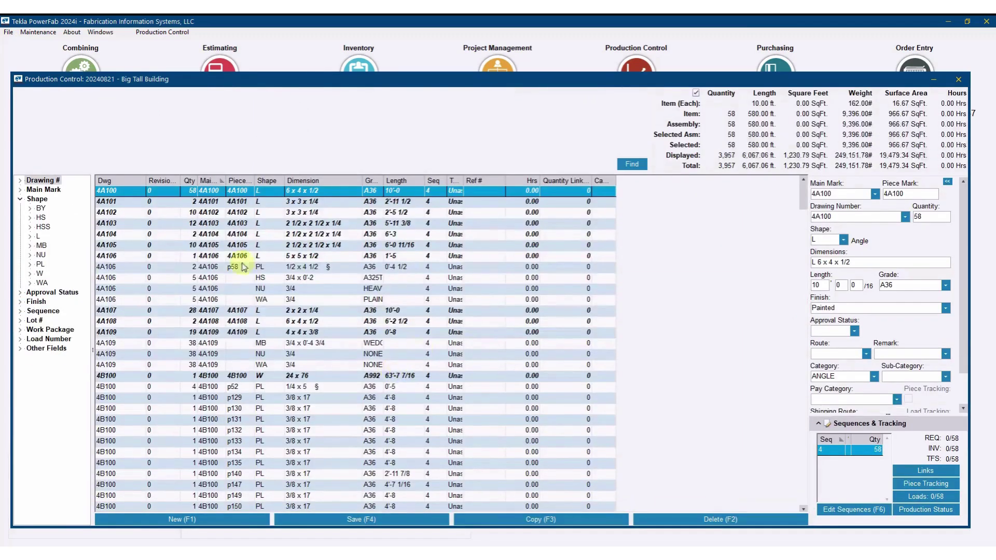
mouse_move(804, 196)
left_mouse_down()
mouse_move(811, 485)
mouse_move(805, 193)
left_mouse_up()
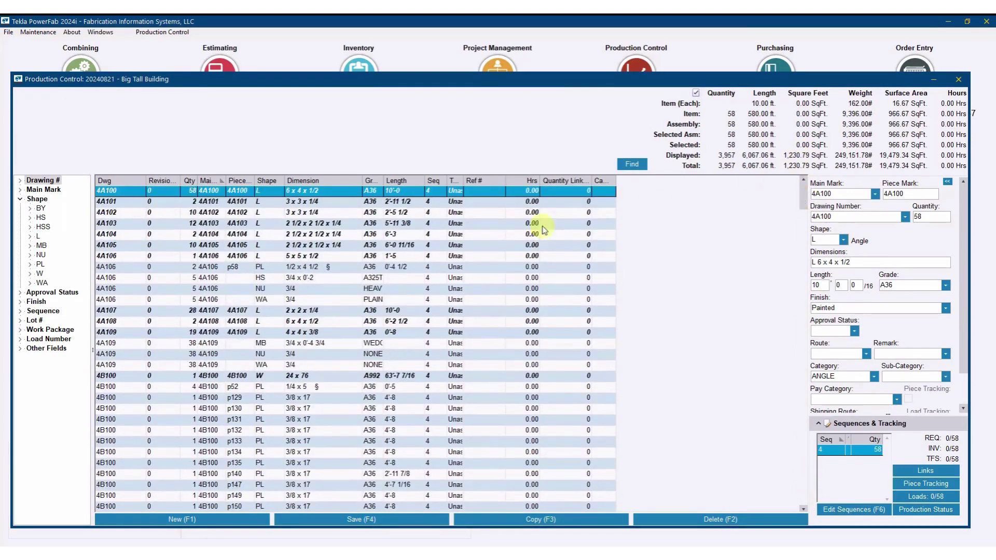
- View the assembly drawing attached to beam 4B100, then close the PDF
double_click(299, 380)
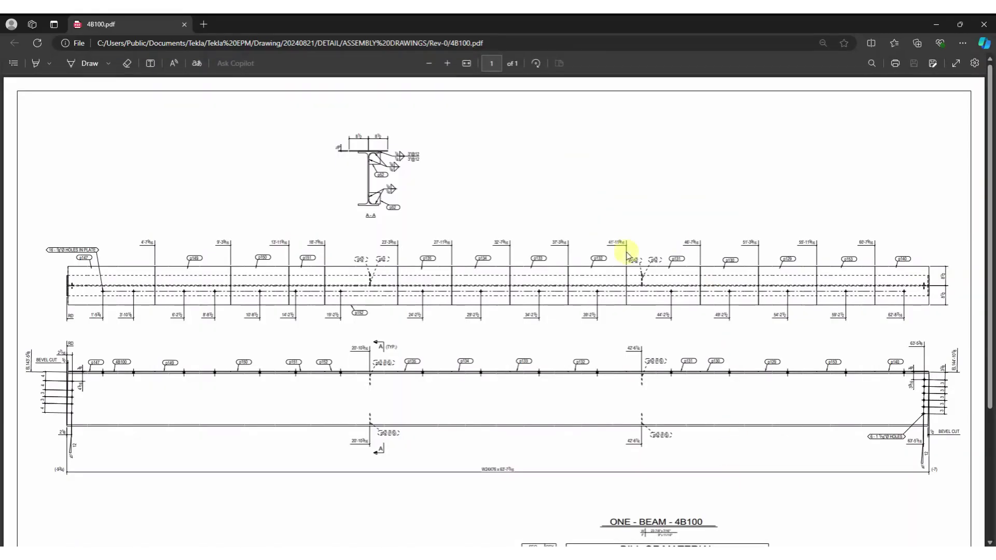
scroll(649, 280, "down", 3)
scroll(655, 275, "up", 3)
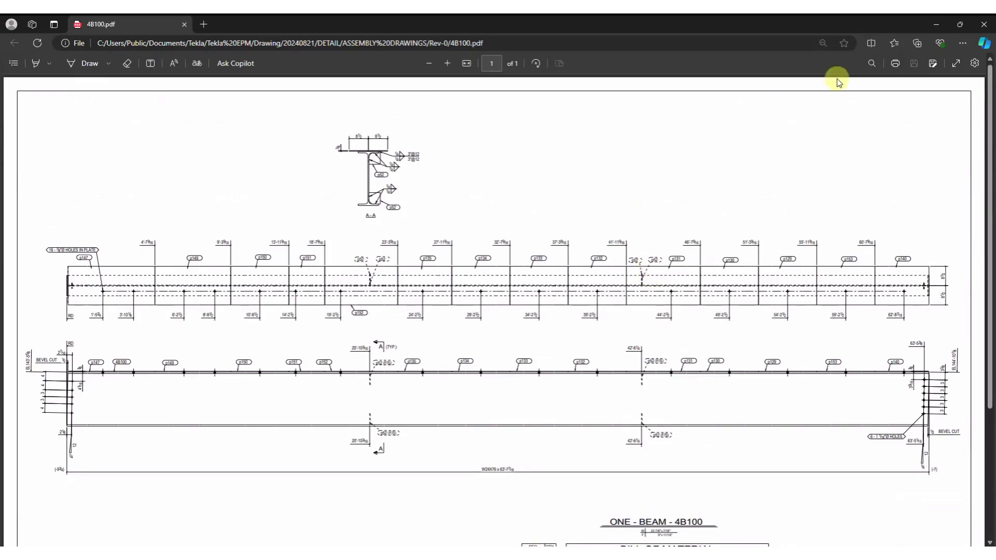
left_click(985, 25)
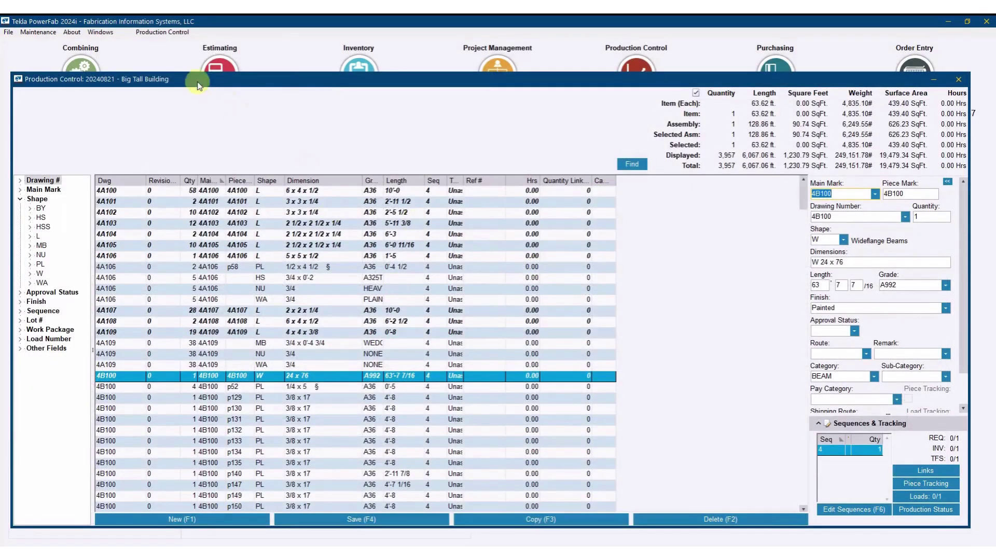
- Review the imported assembly drawings in the job's drawing log, then close the log
left_click(162, 32)
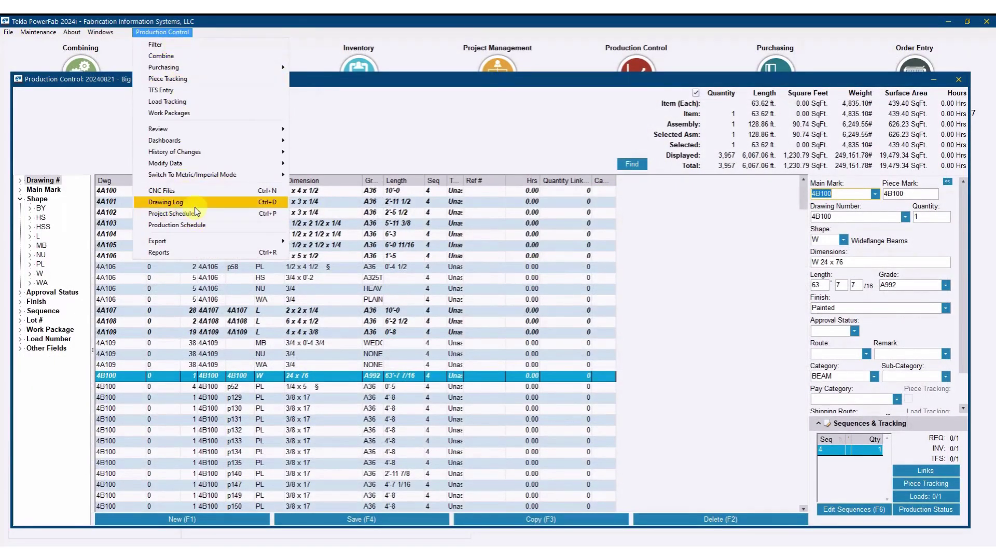
left_click(196, 209)
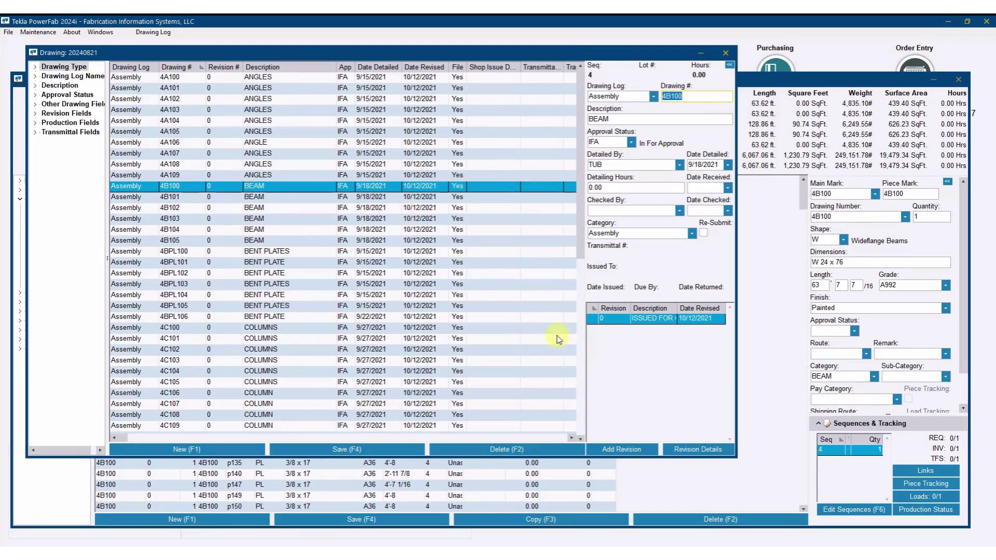
left_click(726, 52)
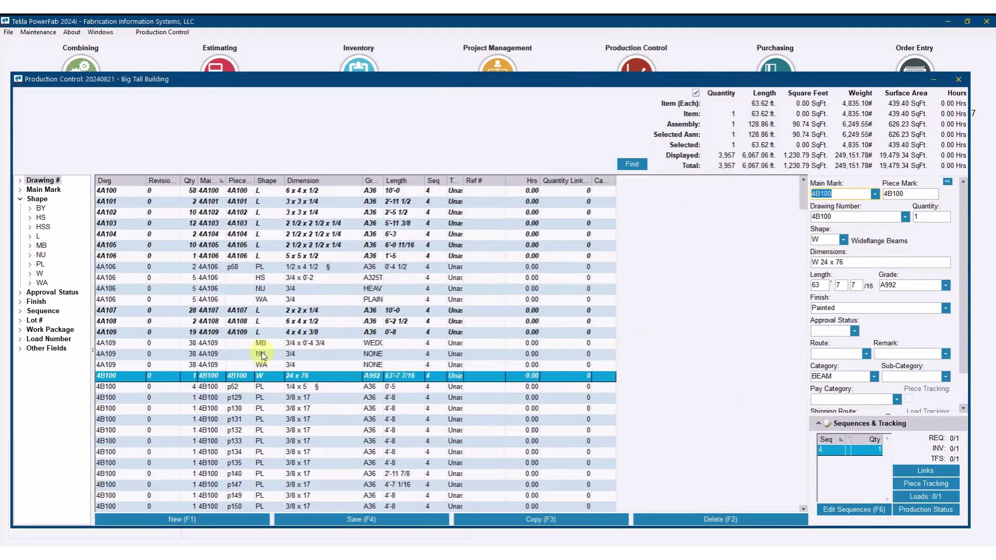
- Review the job's imported CNC files, then close the list
left_click(190, 35)
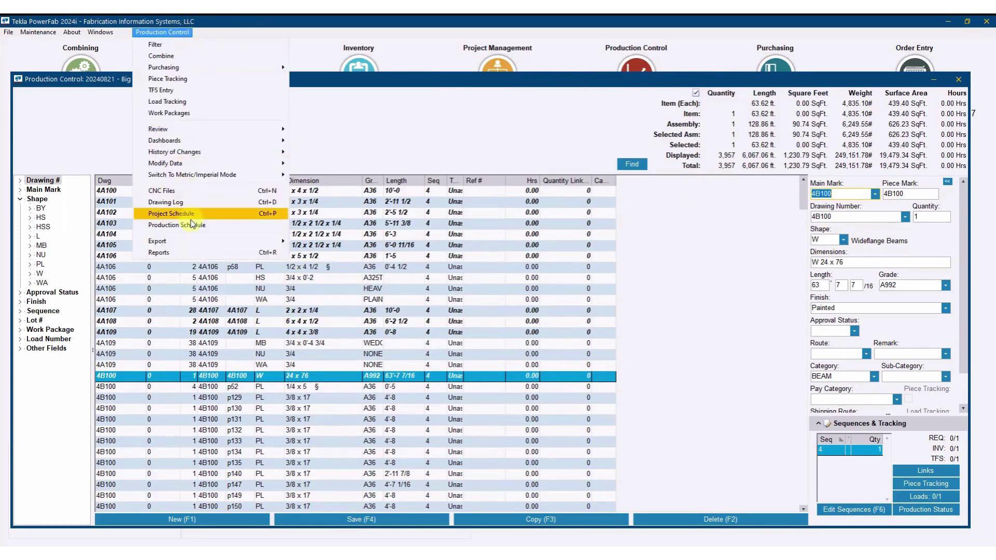
left_click(191, 196)
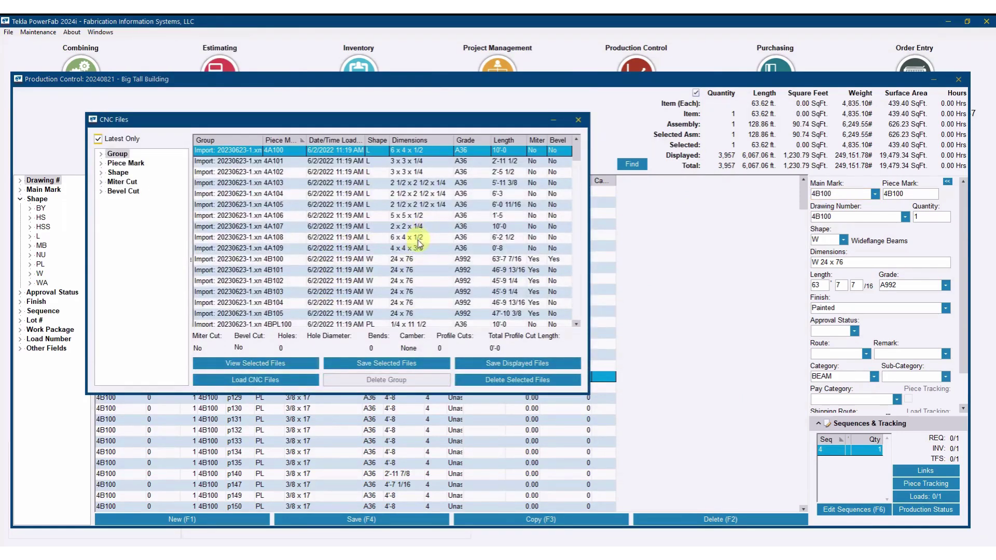
left_click(579, 120)
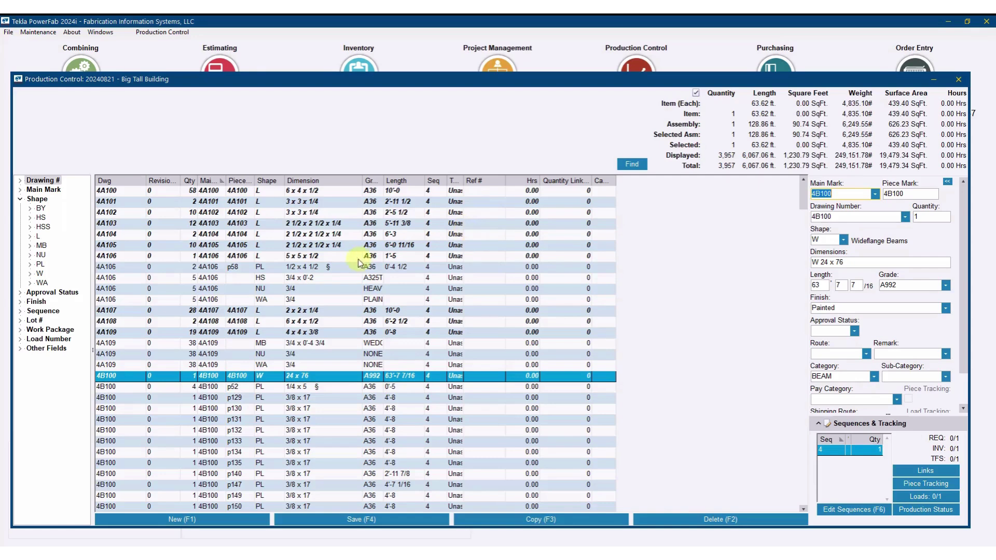
left_click(171, 32)
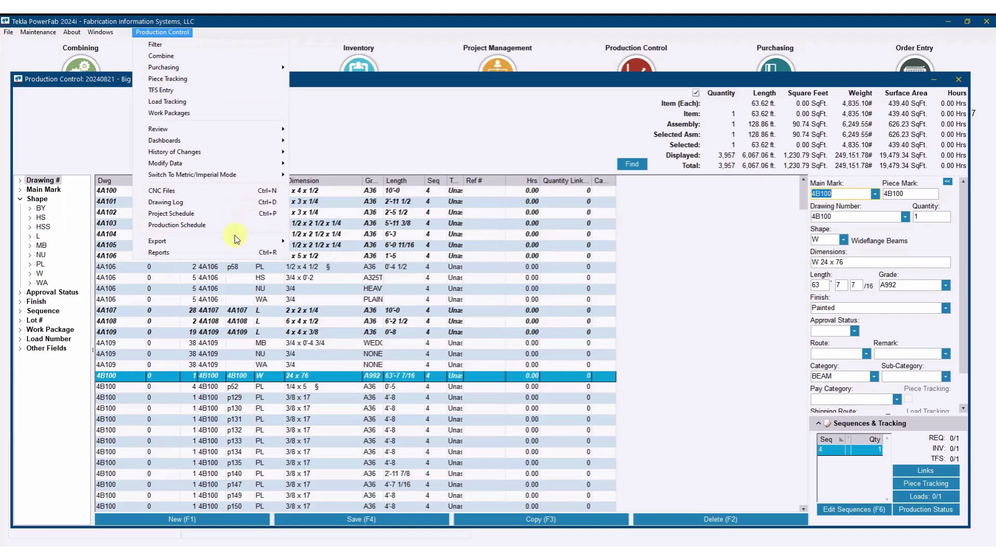
mouse_move(233, 241)
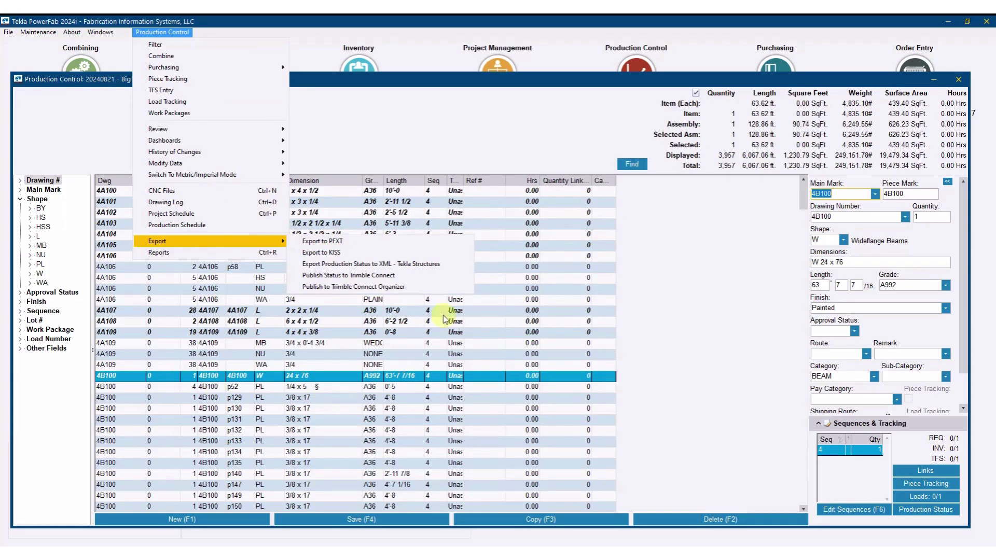
left_click(610, 300)
left_click(606, 301)
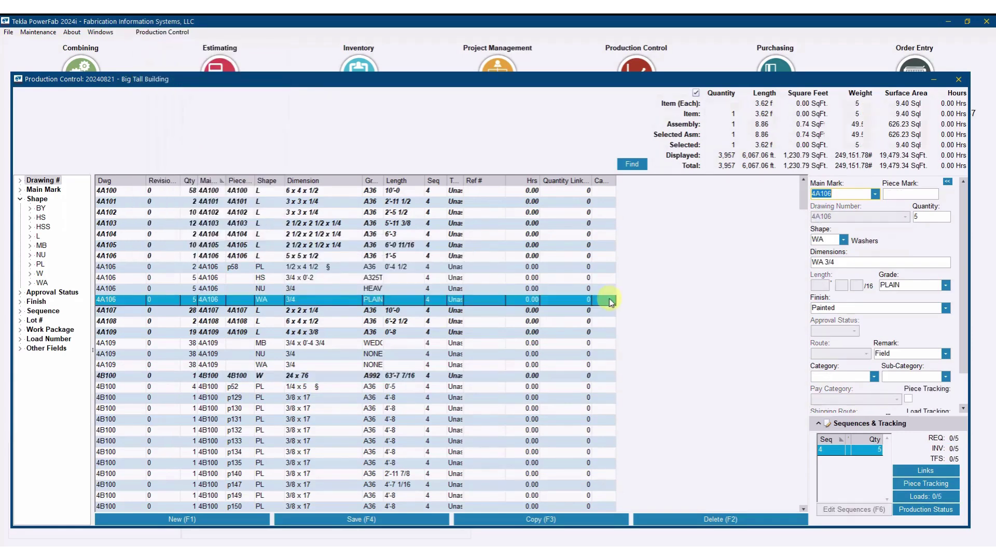
left_click(561, 322)
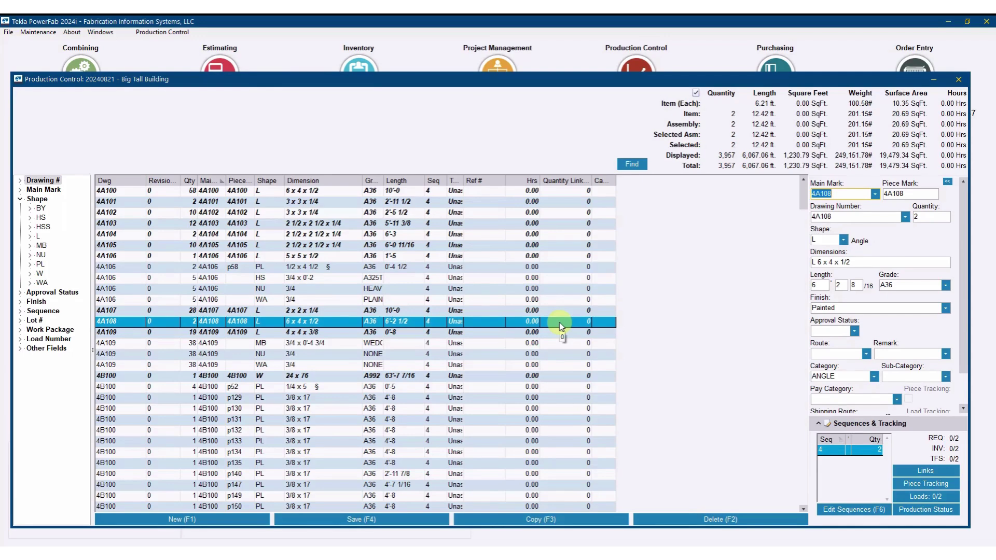
left_click(165, 33)
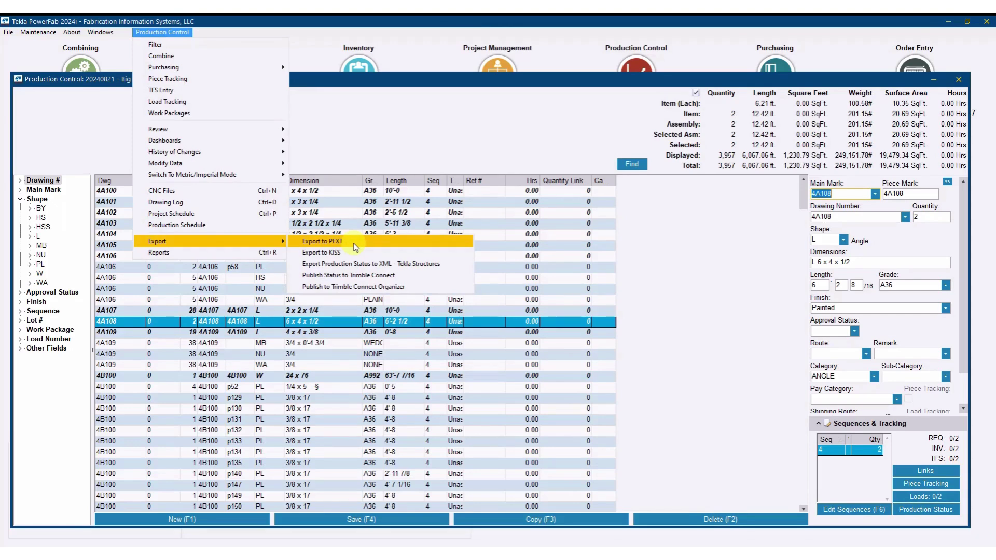
left_click(646, 128)
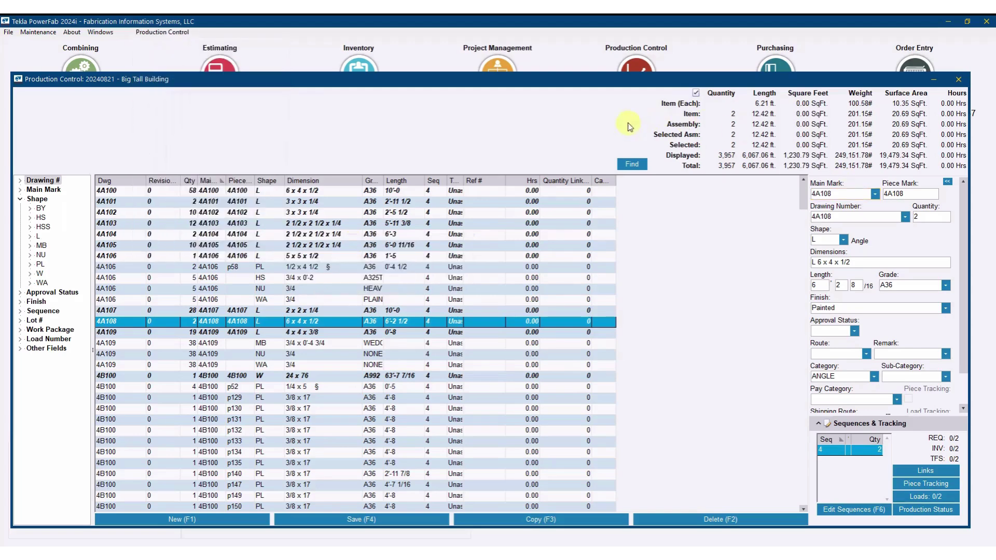
- Start a PFXT export of the Big Tall Building job 20240821
left_click(162, 32)
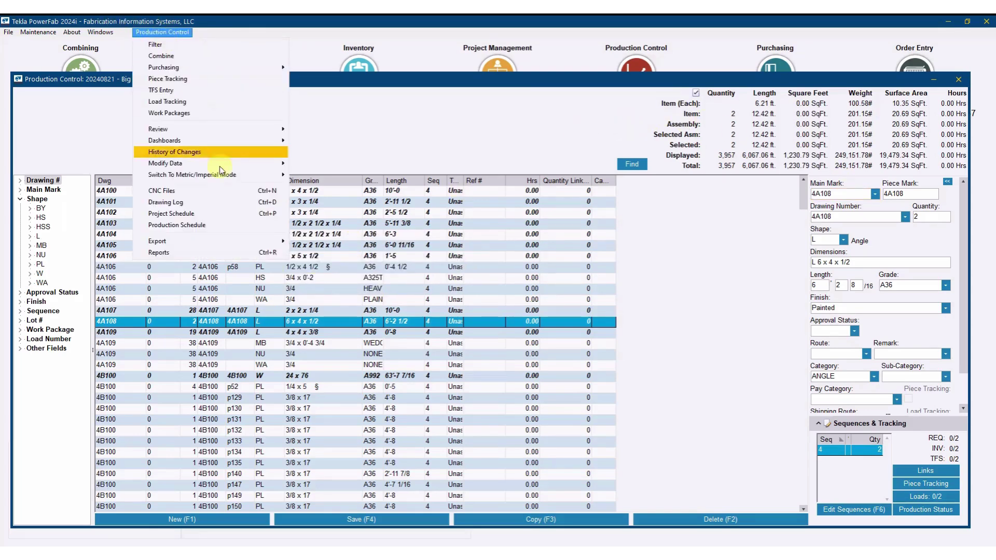
mouse_move(278, 248)
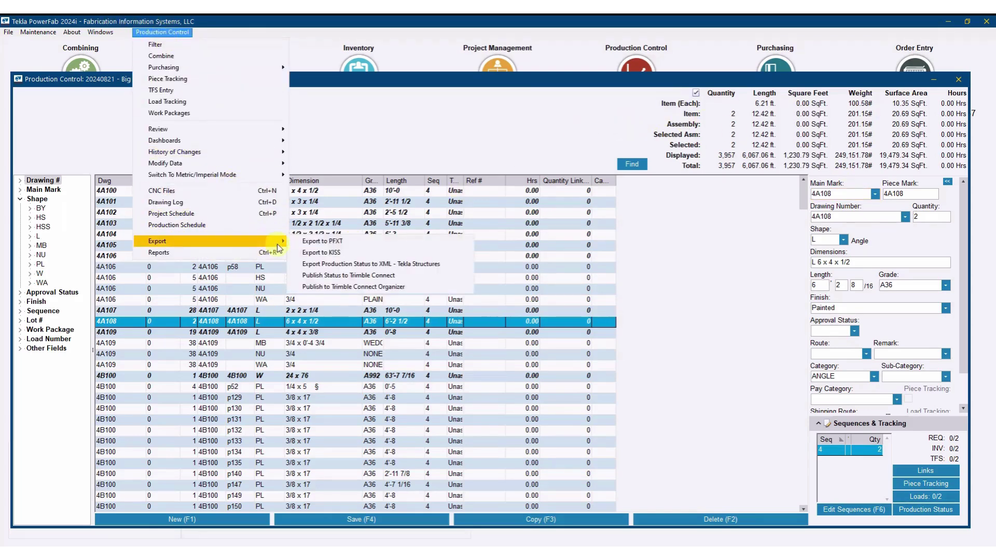
left_click(332, 241)
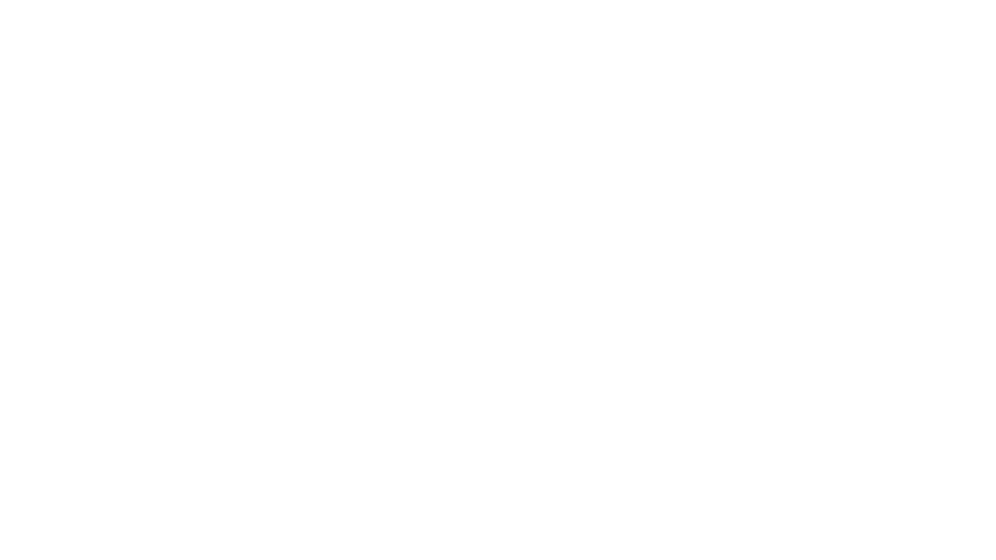